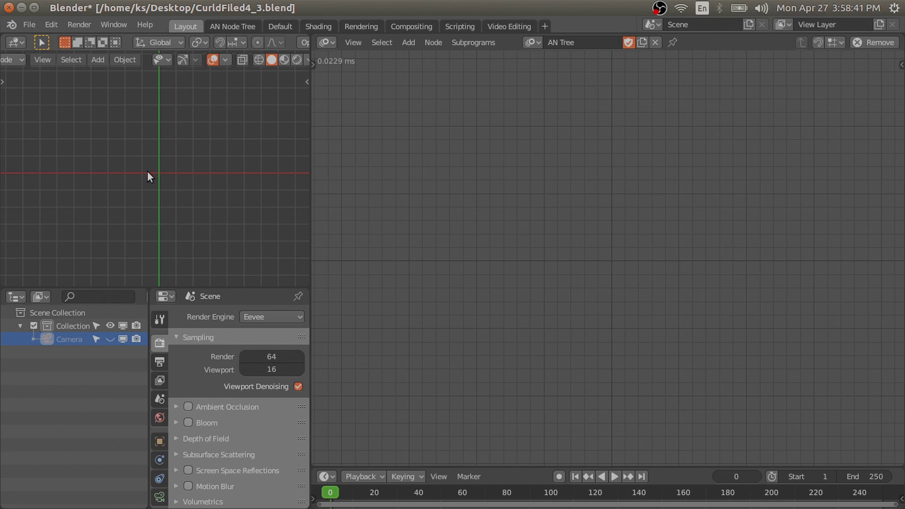
Step: Add a Bezier circle at the origin
key(shift+a)
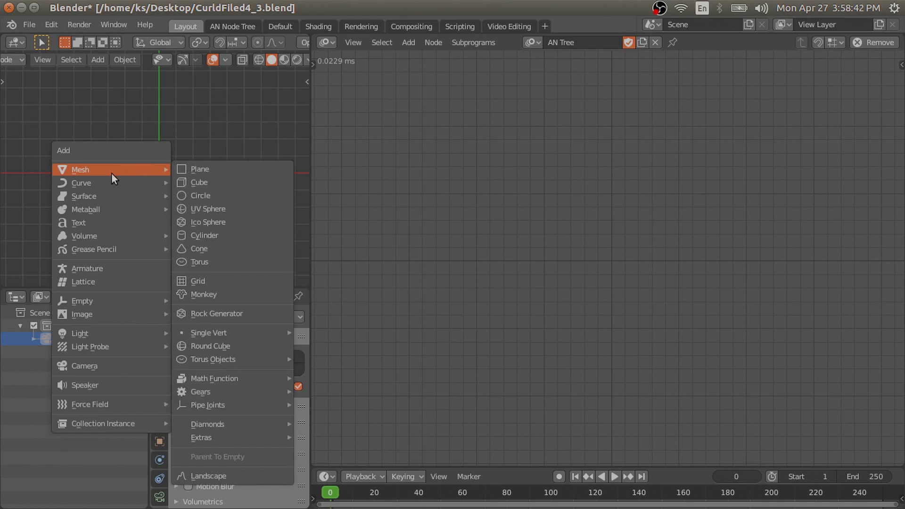
click(179, 190)
scroll(176, 189, up, 4)
scroll(179, 186, down, 2)
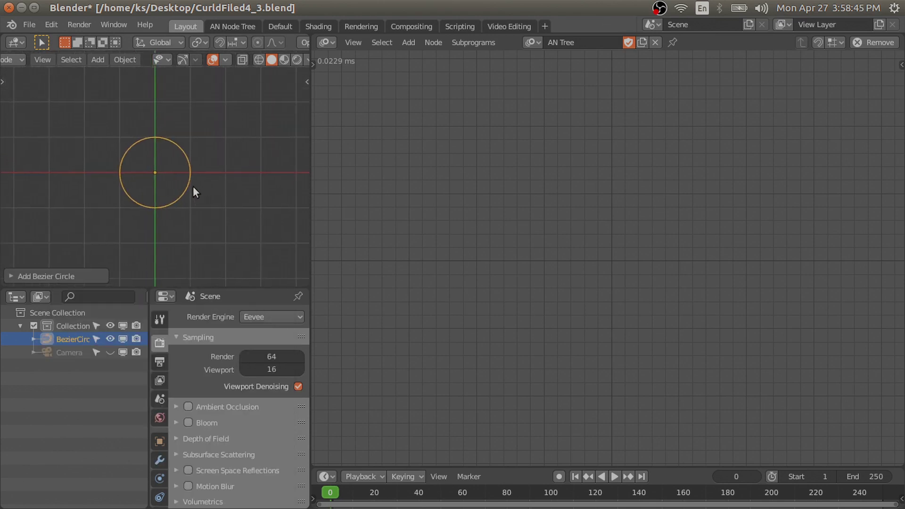
Step: Add a Splines from Object node to the Animation Nodes tree
key(shift+a)
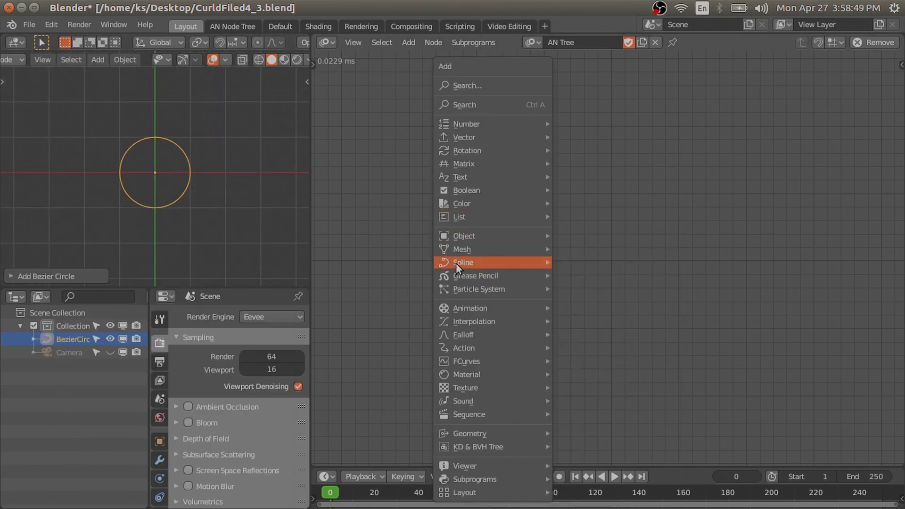
click(613, 257)
click(505, 247)
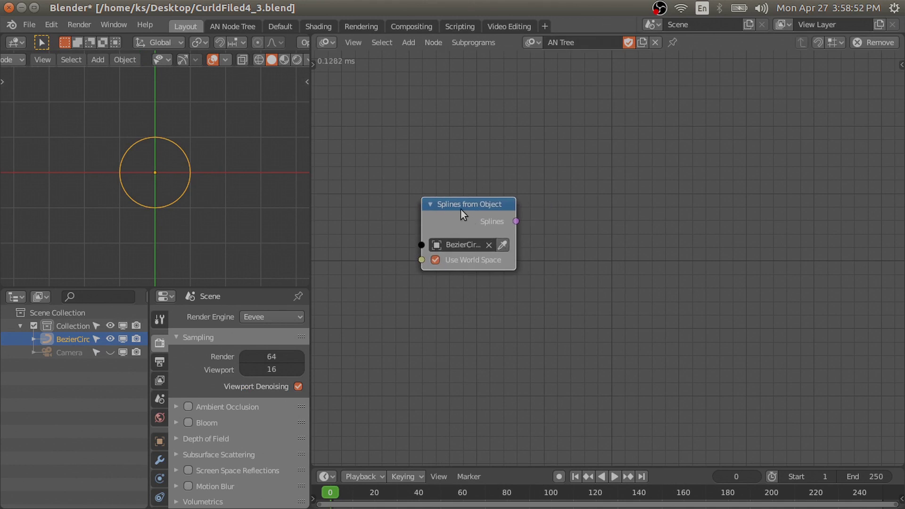
drag(515, 221, 608, 208)
click(608, 208)
Step: Create a loop over the spline list and name it Spline Sampling
click(560, 202)
middle_drag(560, 202, 504, 157)
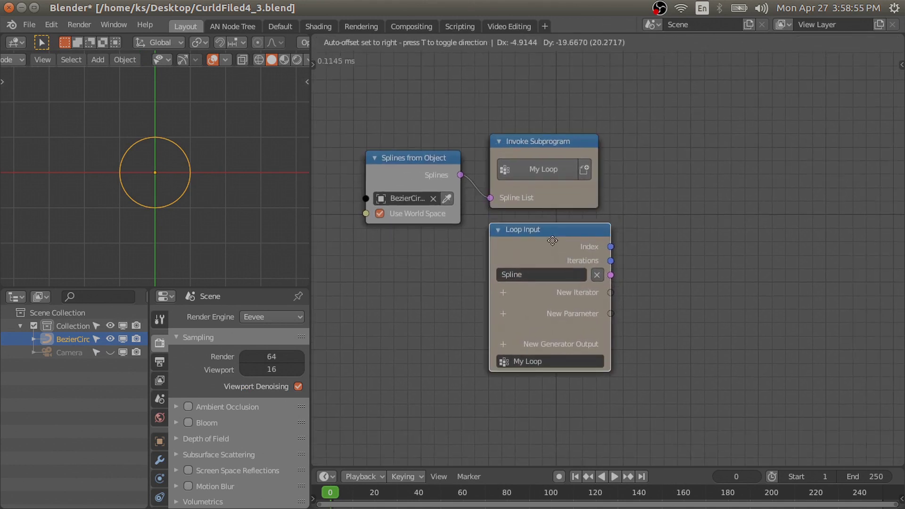
click(535, 362)
text(SplineSampling)
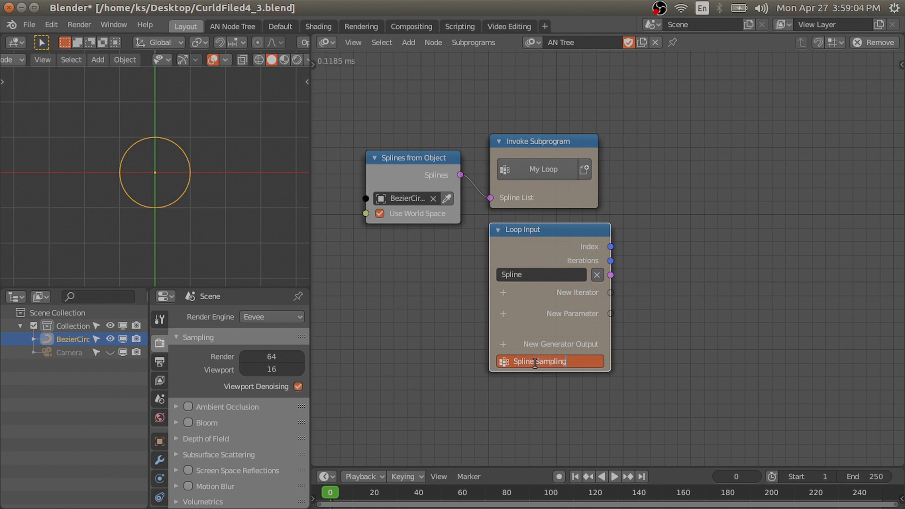
key(Return)
Step: Add an Evaluate Spline node in list mode (Uniform, 50 points), fed by the loop's Spline
scroll(754, 206, down, 1)
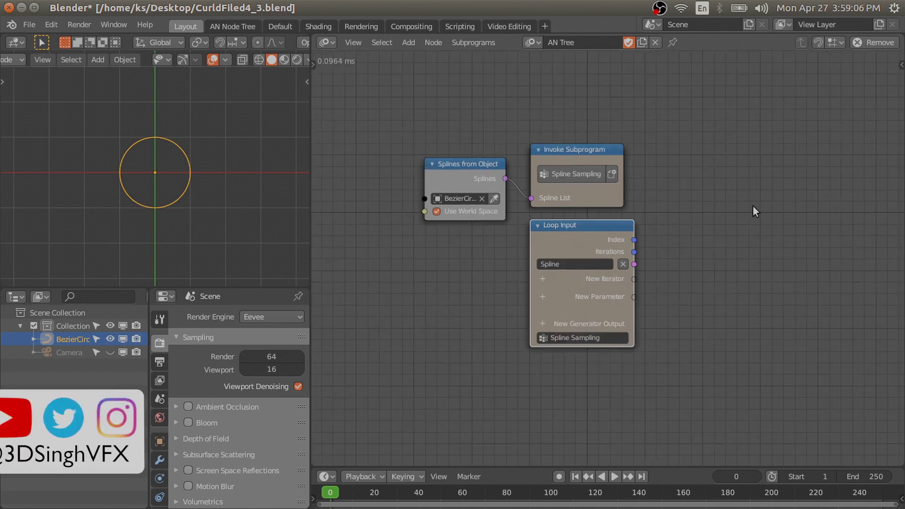
key(shift+a)
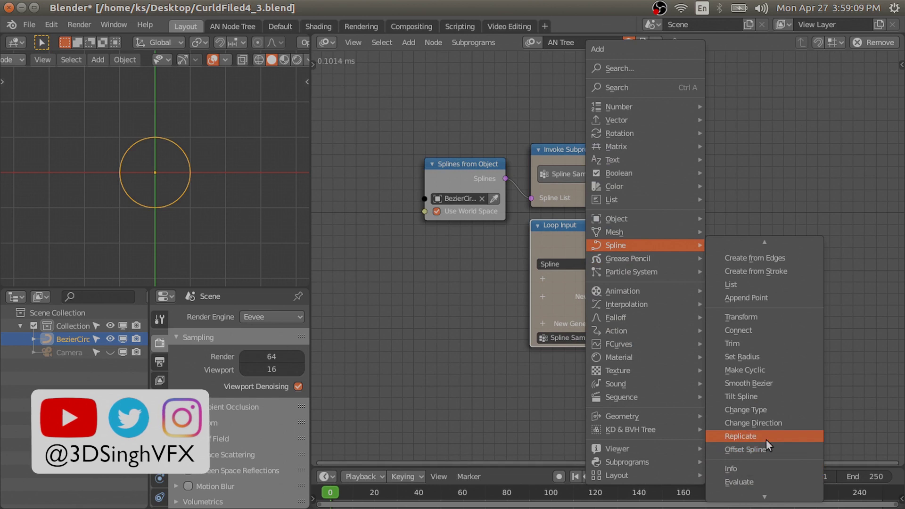
click(759, 477)
click(659, 216)
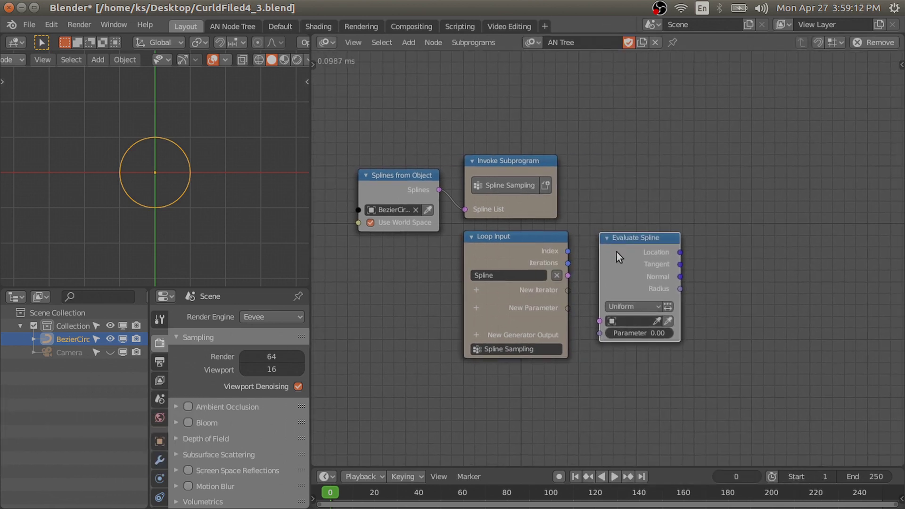
click(667, 306)
scroll(666, 308, up, 2)
drag(546, 284, 532, 260)
scroll(566, 254, down, 1)
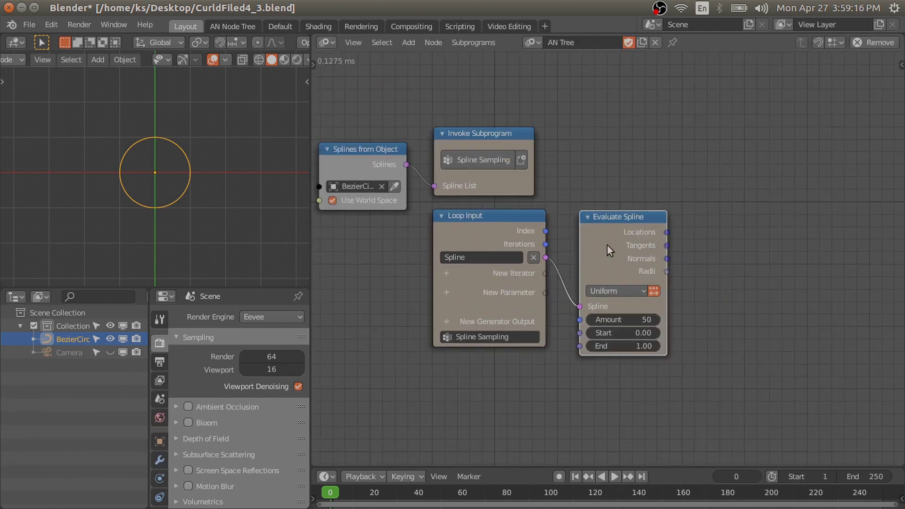
Step: Add a Spline Info node under Evaluate Spline, fed by the loop's Spline
key(shift+a)
click(665, 473)
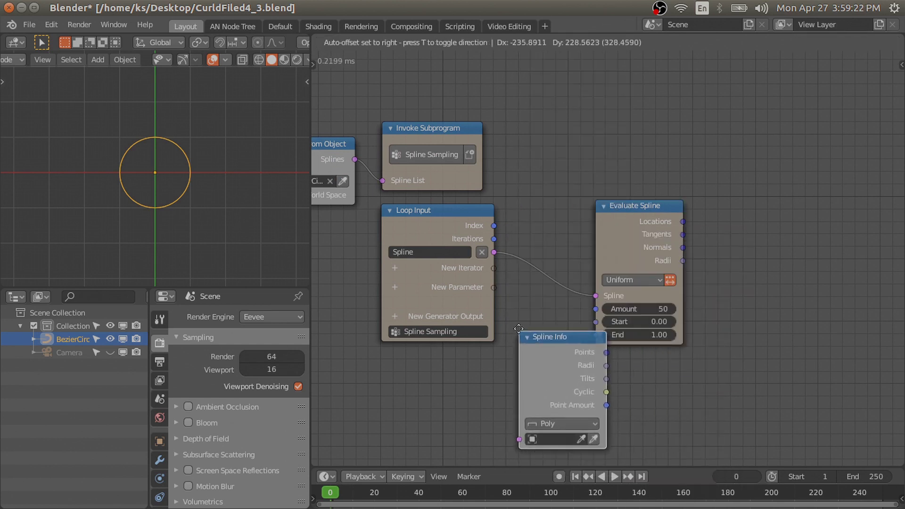
click(561, 344)
drag(648, 227, 700, 213)
drag(561, 363, 691, 373)
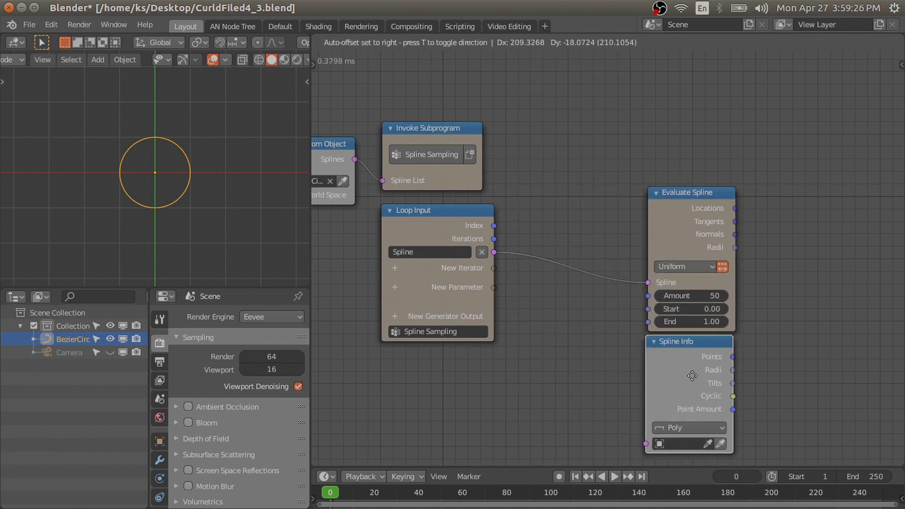
middle_drag(652, 436, 631, 423)
ctrl+scroll(518, 297, right, 5)
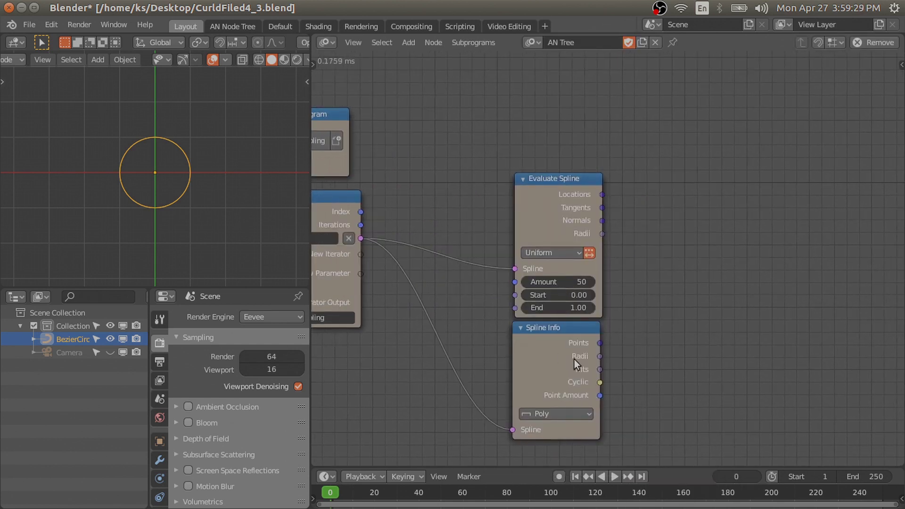
drag(574, 359, 576, 365)
Step: Hide Evaluate Spline's Tangents and Normals outputs
click(569, 215)
key(n)
click(876, 173)
click(876, 187)
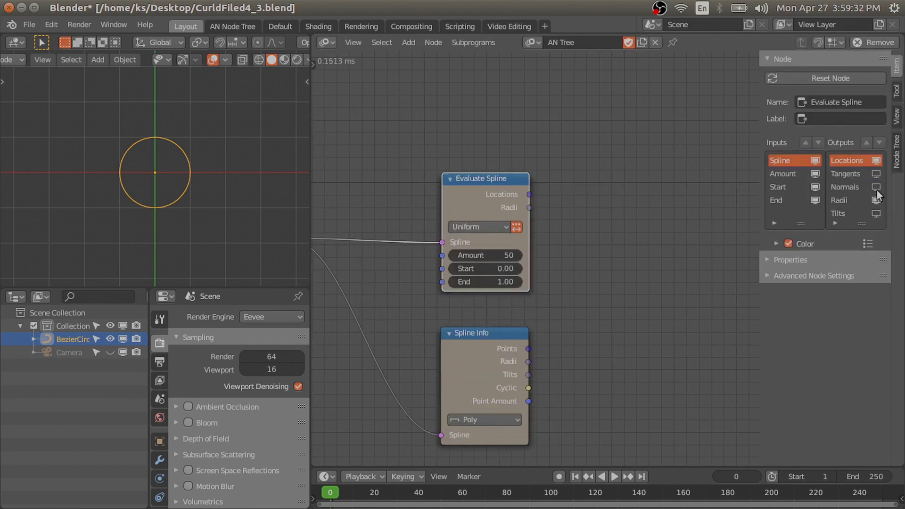
Step: Hide Spline Info's Points, Radii and Tilts outputs
drag(476, 332, 480, 298)
click(876, 160)
click(876, 174)
click(876, 187)
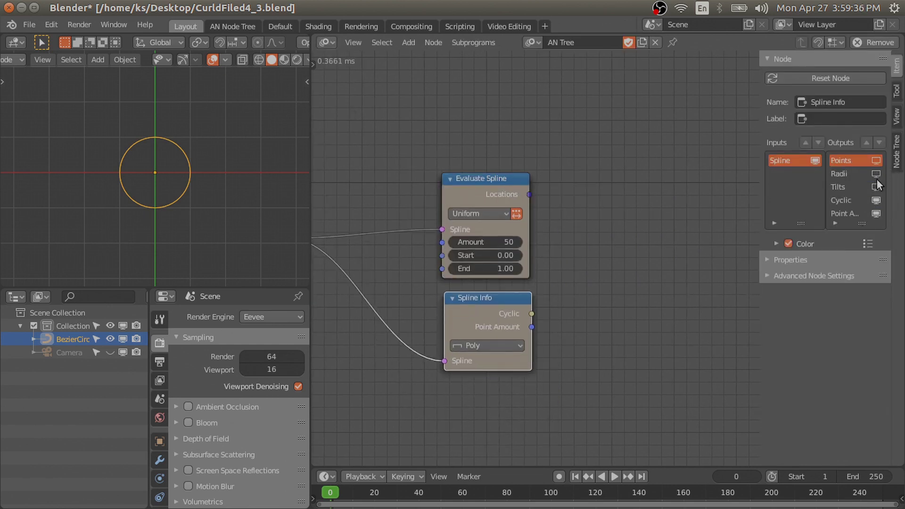
click(876, 213)
key(n)
key(ctrl+a)
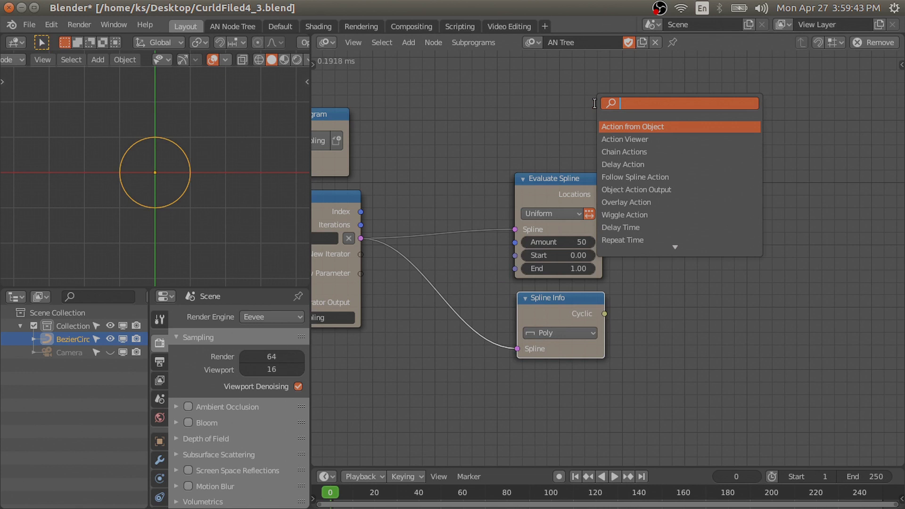
Step: Add a Line Mesh node in Points mode fed by the sampled Locations
text(line mesh)
key(Return)
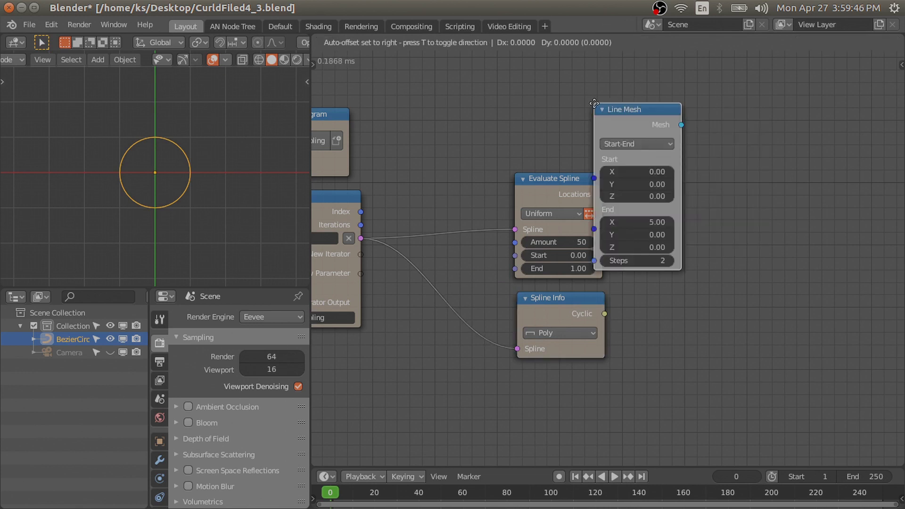
click(655, 188)
click(681, 214)
click(666, 236)
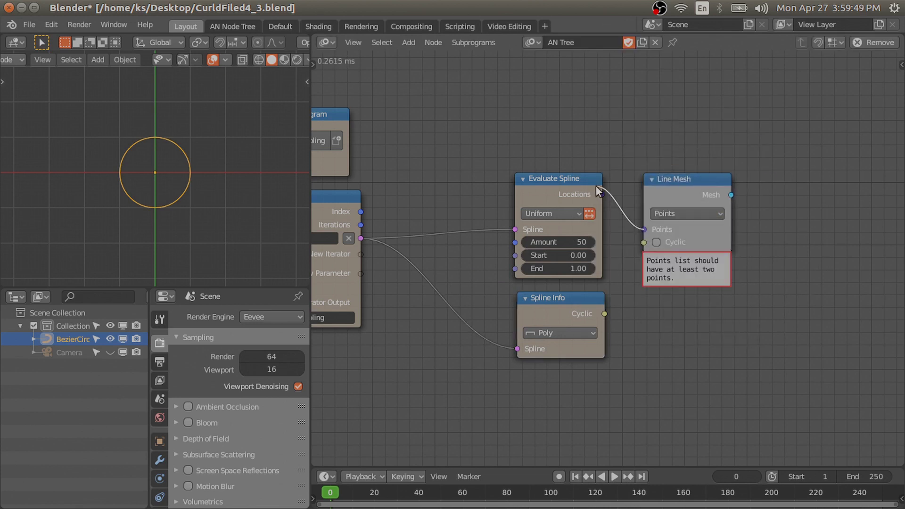
drag(596, 186, 602, 194)
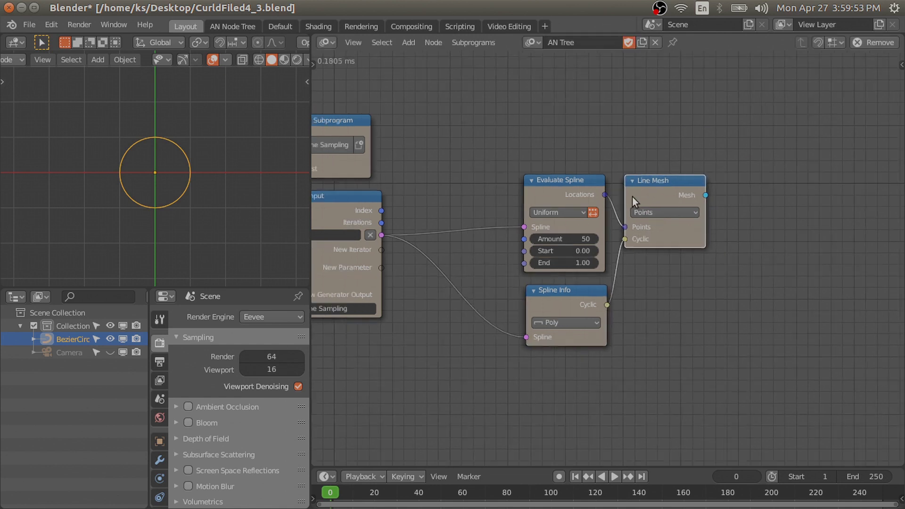
Step: Add a Mesh List generator output to the loop, fed by Line Mesh's Mesh
scroll(633, 196, down, 1)
click(383, 216)
click(353, 293)
text(mesh)
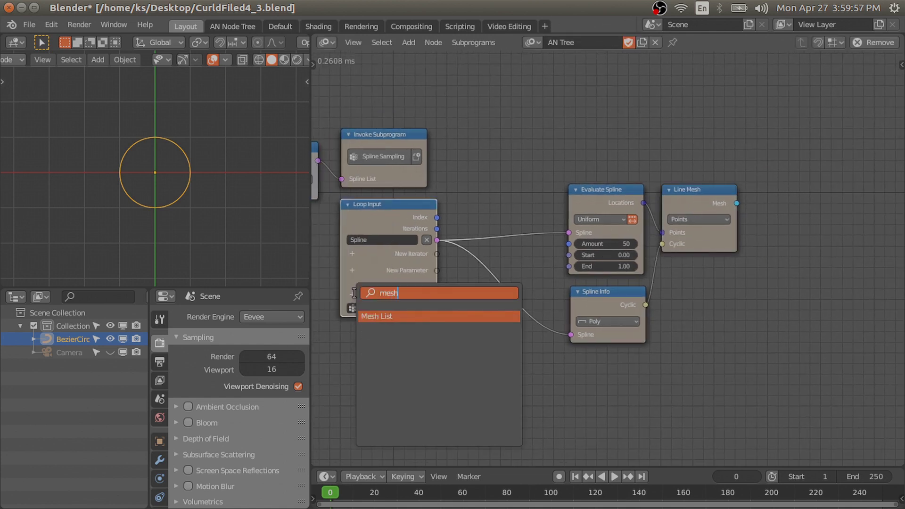
key(Return)
click(783, 212)
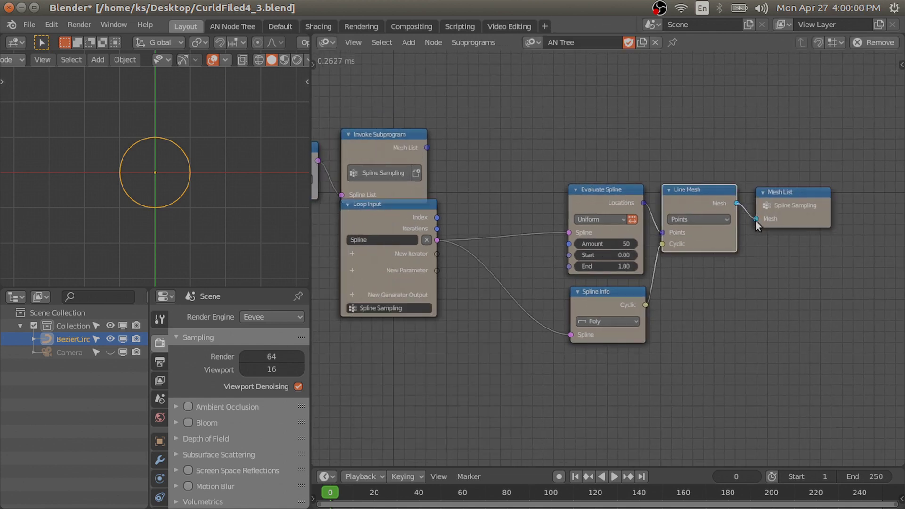
middle_drag(703, 239, 692, 244)
key(shift+a)
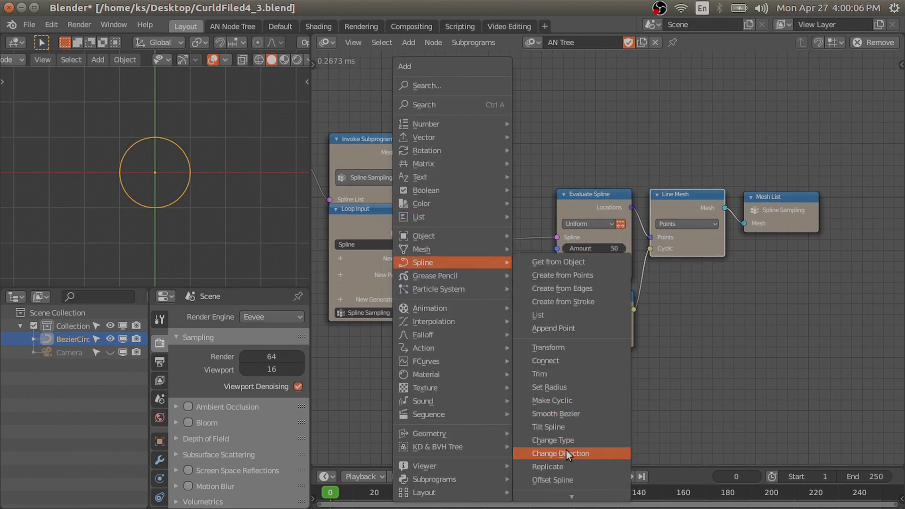
mouse_move(452, 262)
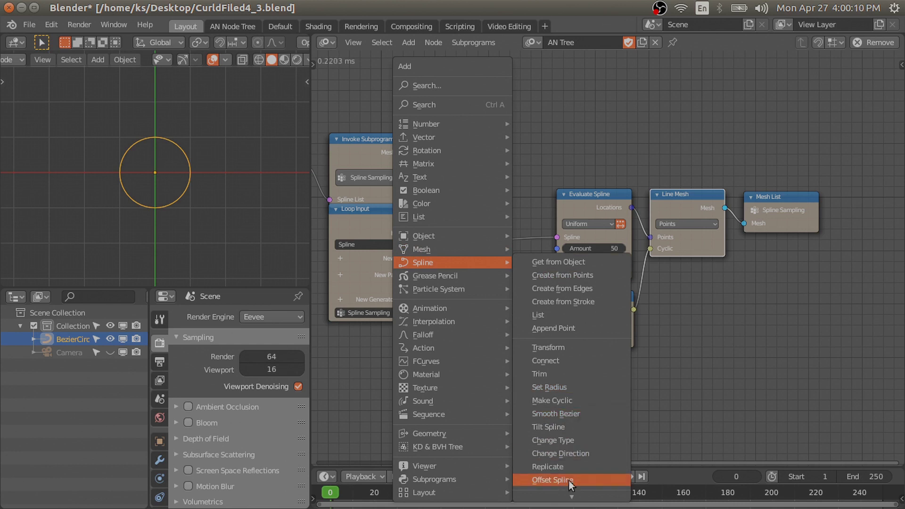
Step: Add a Get Spline Length node fed by the loop's Spline
click(556, 458)
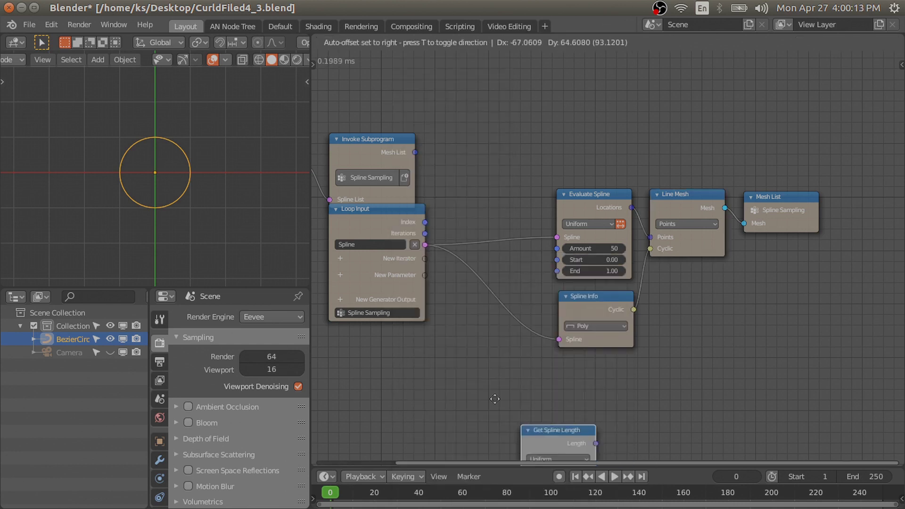
scroll(430, 278, up, 2)
drag(417, 223, 434, 396)
drag(472, 343, 475, 174)
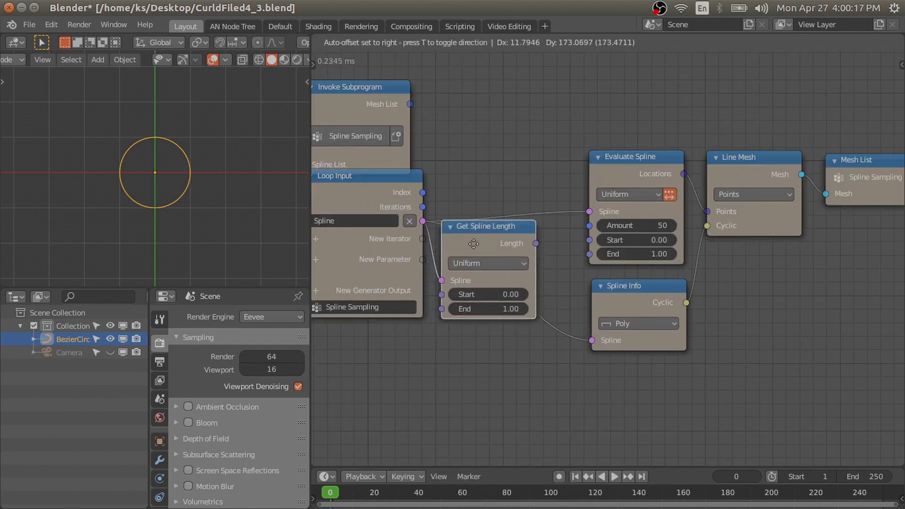
drag(532, 191, 555, 211)
Step: Multiply the spline length in a Math node and drive Evaluate Spline's Amount with it
key(shift+a)
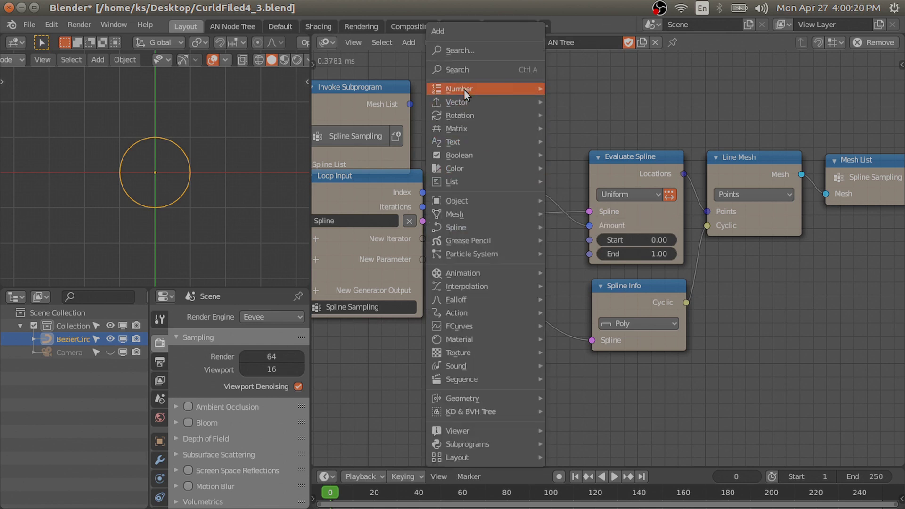
click(588, 268)
click(485, 362)
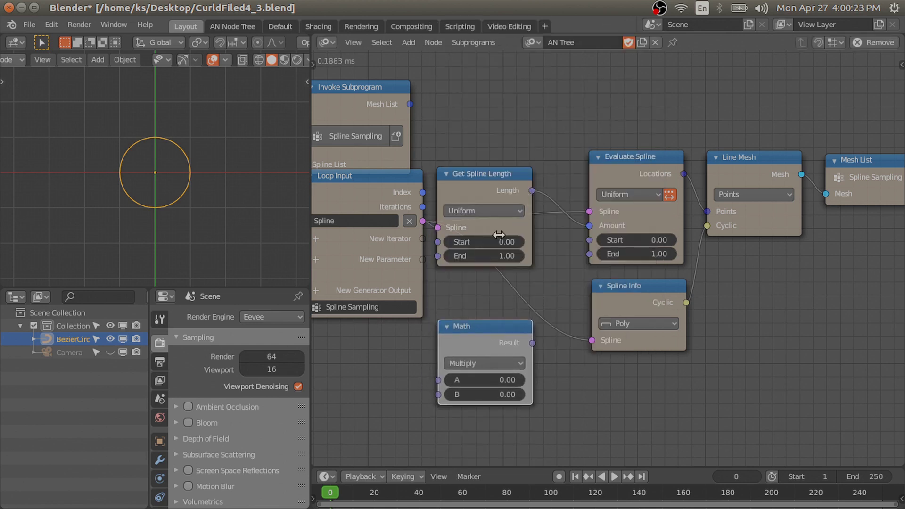
drag(532, 191, 438, 380)
click(446, 174)
drag(468, 336, 471, 221)
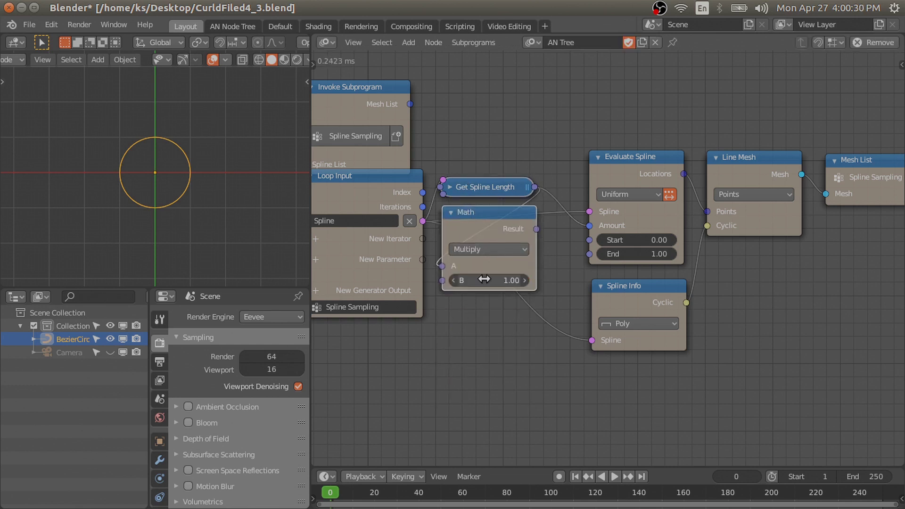
drag(569, 229, 589, 226)
key(Home)
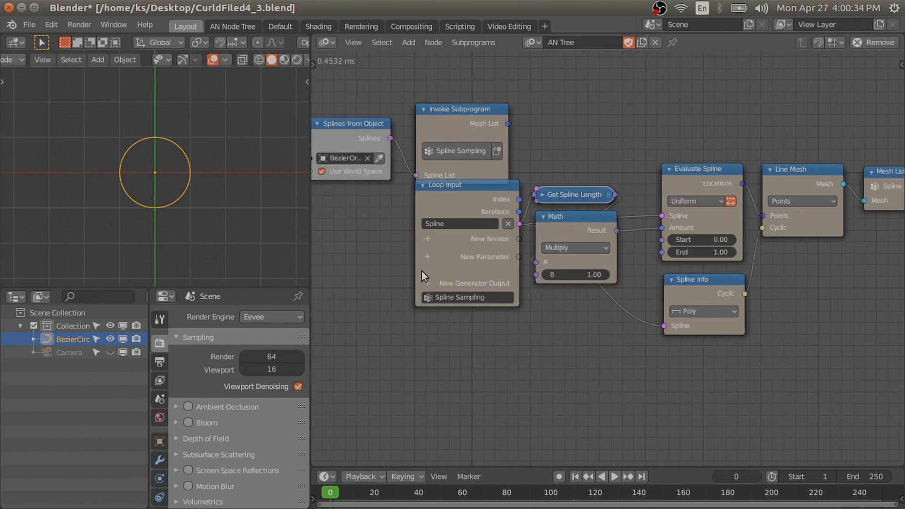
Step: Add an Integer Factor parameter to the loop, linked into the multiply node
click(428, 257)
text(integ)
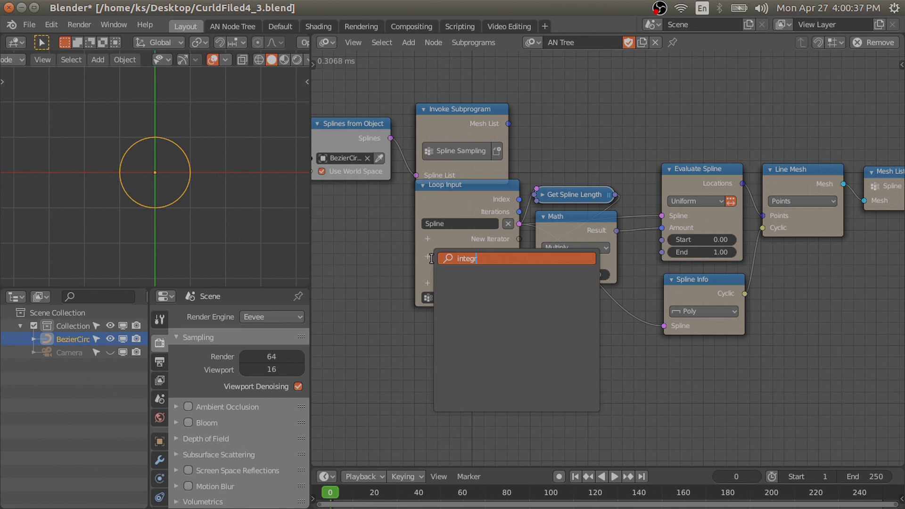
key(Return)
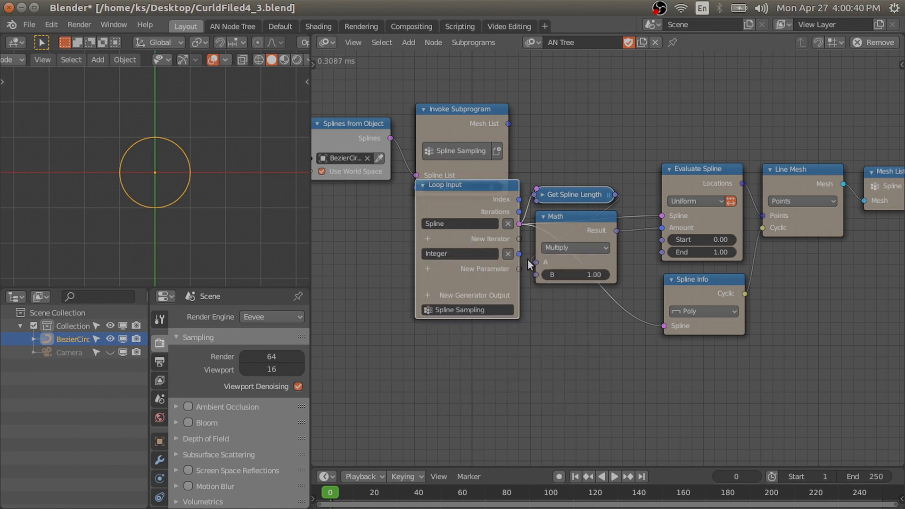
drag(519, 254, 536, 262)
click(543, 216)
text(Factor)
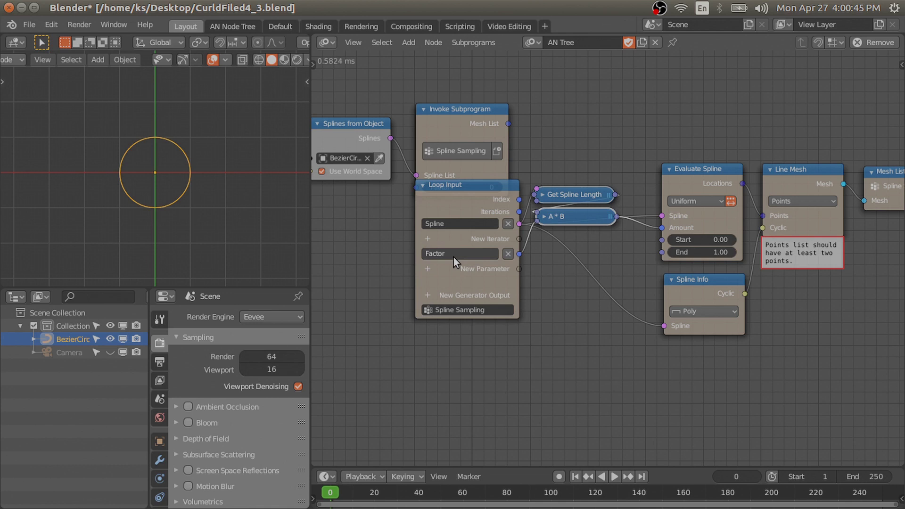
Step: Rearrange the loop nodes compactly and wrap them in a frame
key(Home)
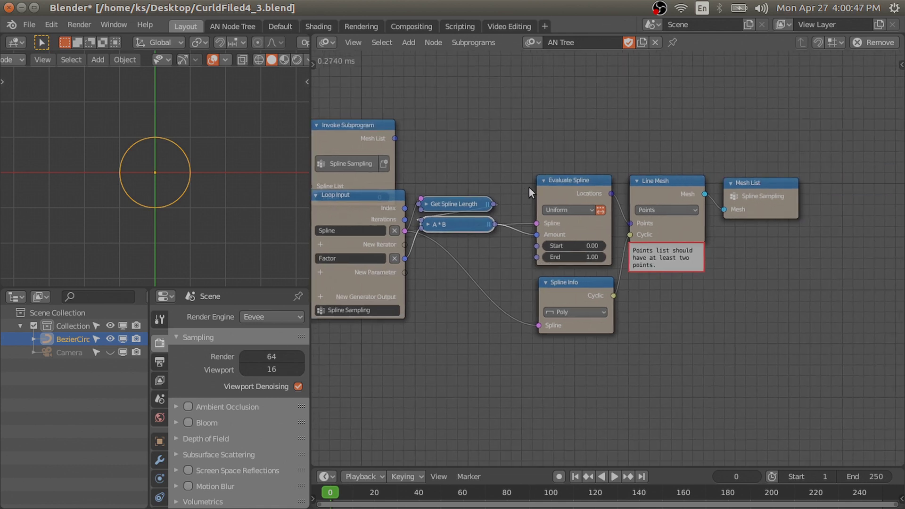
drag(542, 181, 517, 192)
drag(572, 293, 546, 297)
drag(672, 177, 640, 185)
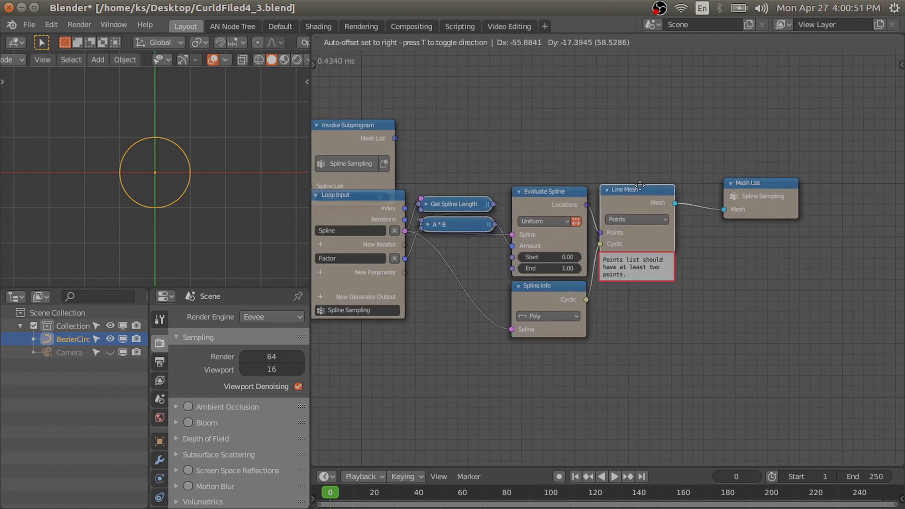
drag(754, 183, 719, 192)
key(Home)
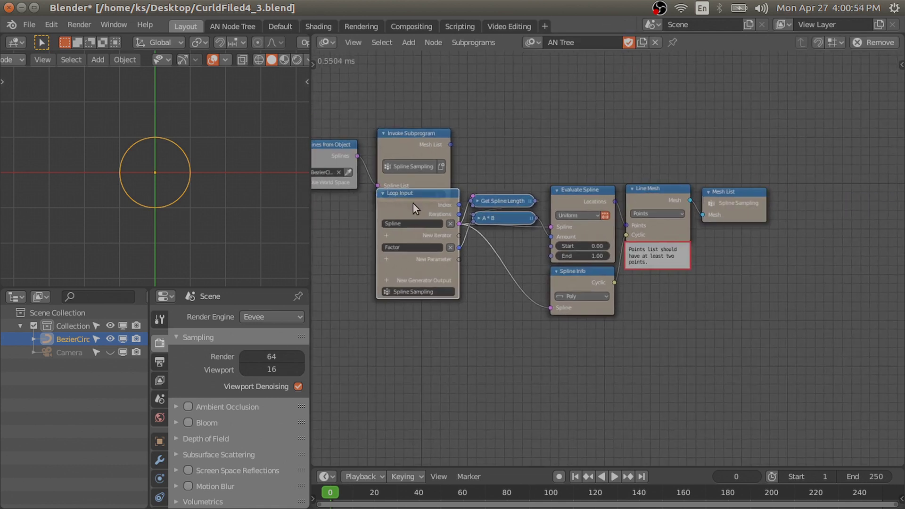
key(ctrl+j)
Step: Move the frame below the other nodes and set Invoke Subprogram's Factor to 1
drag(575, 182, 558, 255)
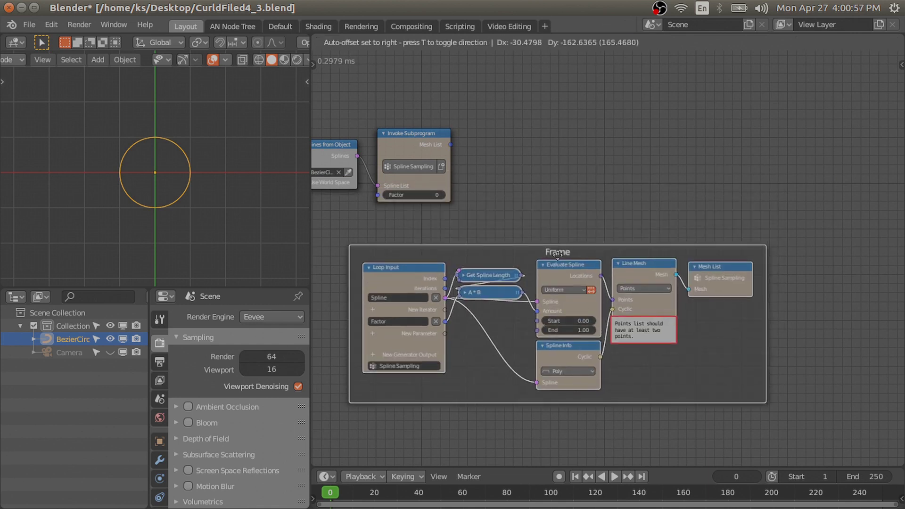
key(Home)
click(377, 166)
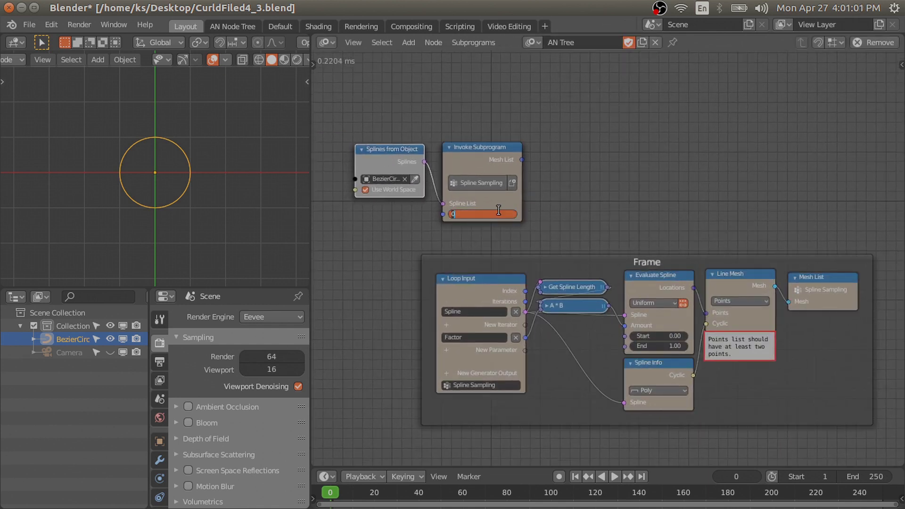
key(Return)
Step: Add a Mesh Object Output fed by the joined mesh list, writing to Target
key(shift+a)
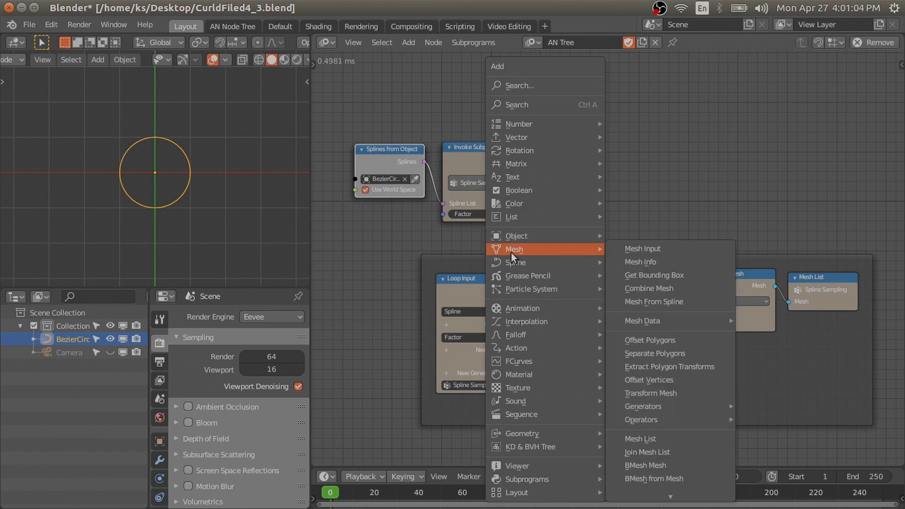
scroll(660, 455, down, 3)
click(636, 489)
click(766, 155)
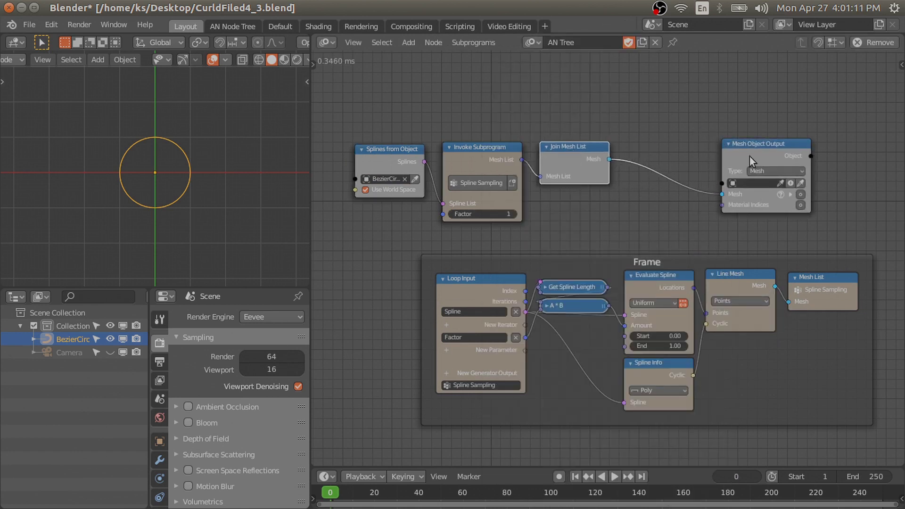
drag(771, 158, 688, 158)
click(688, 158)
scroll(715, 177, up, 1)
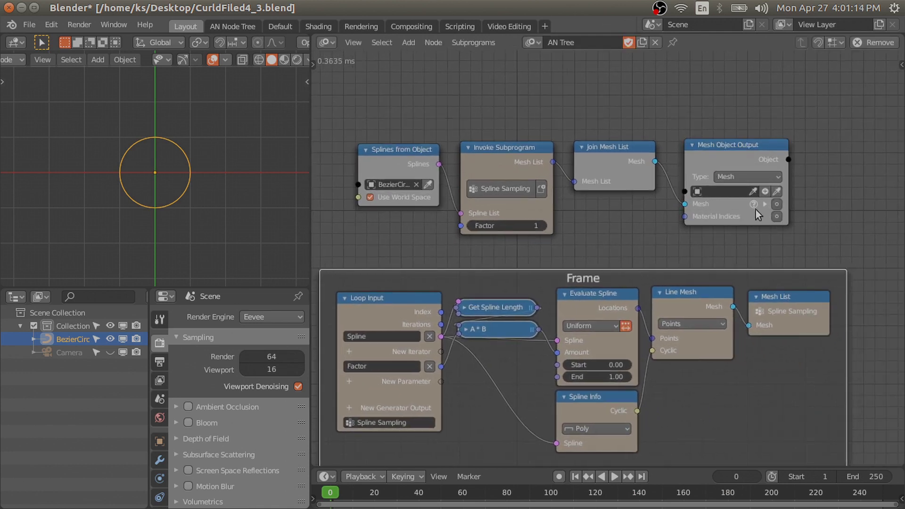
middle_drag(753, 210, 829, 190)
scroll(853, 182, down, 1)
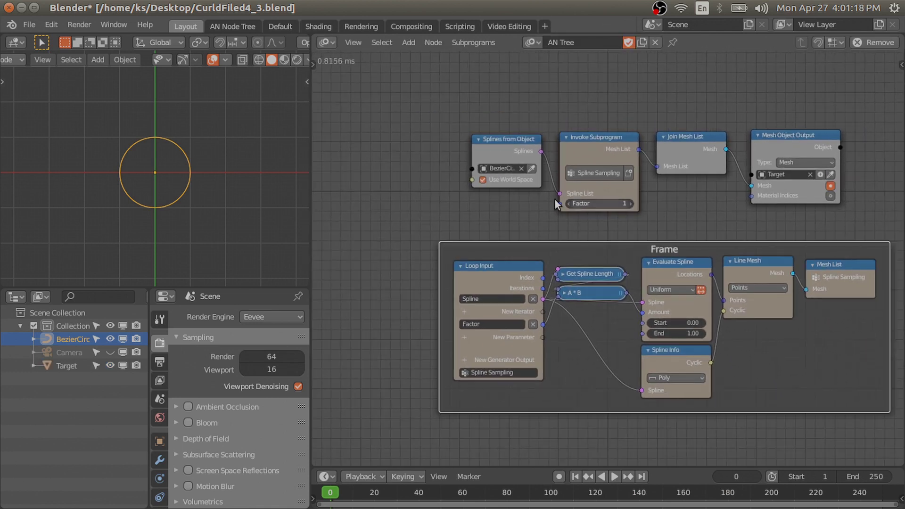
key(shift+a)
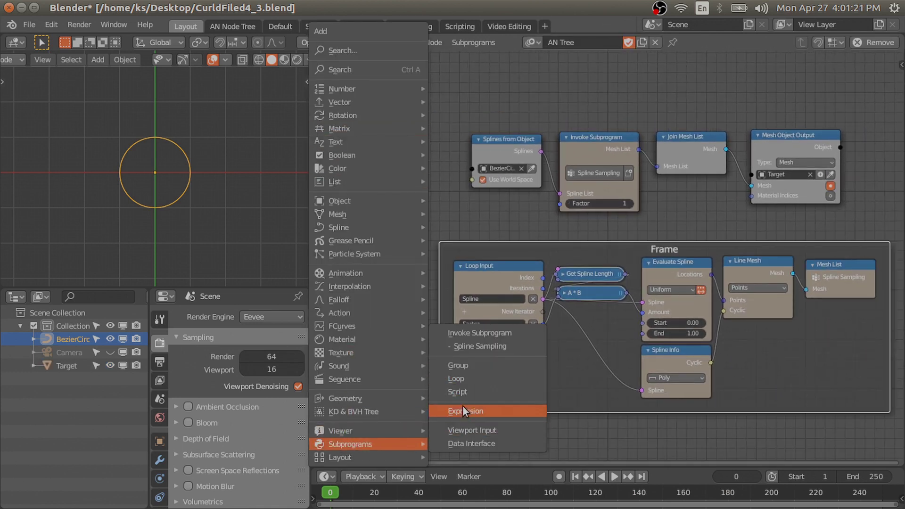
Step: Add a Viewport Input node supplying the spline Object and the subprogram's Factor
click(467, 431)
click(445, 130)
scroll(445, 130, up, 2)
mouse_move(445, 131)
mouse_down()
mouse_move(433, 124)
mouse_move(490, 185)
mouse_move(454, 165)
mouse_up()
drag(593, 224, 598, 222)
scroll(483, 186, down, 1)
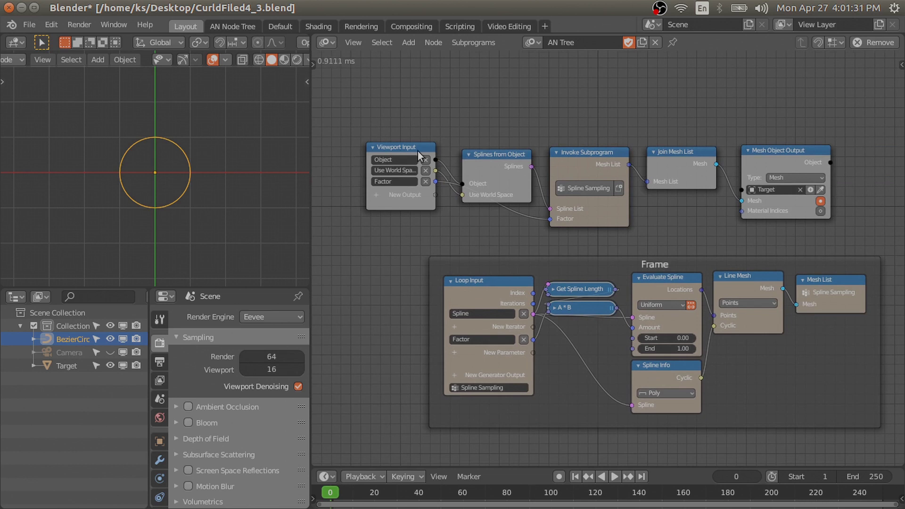
Step: Show the Animation Nodes viewport inputs and hide the BezierCircle and Camera
key(n)
click(301, 185)
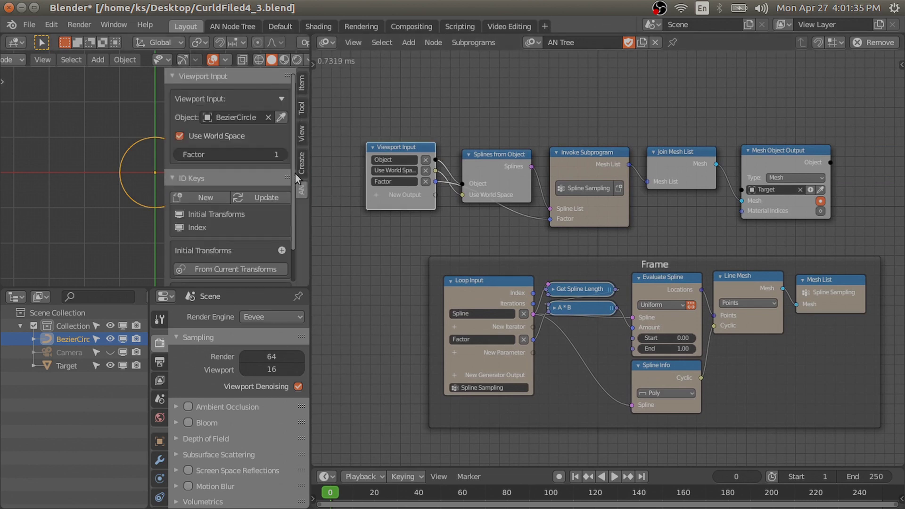
click(193, 179)
key(KP_Decimal)
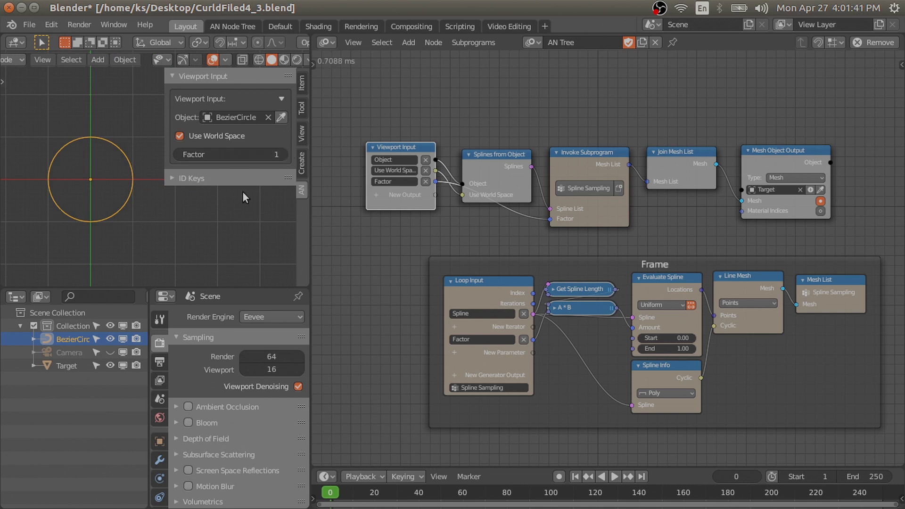
click(110, 340)
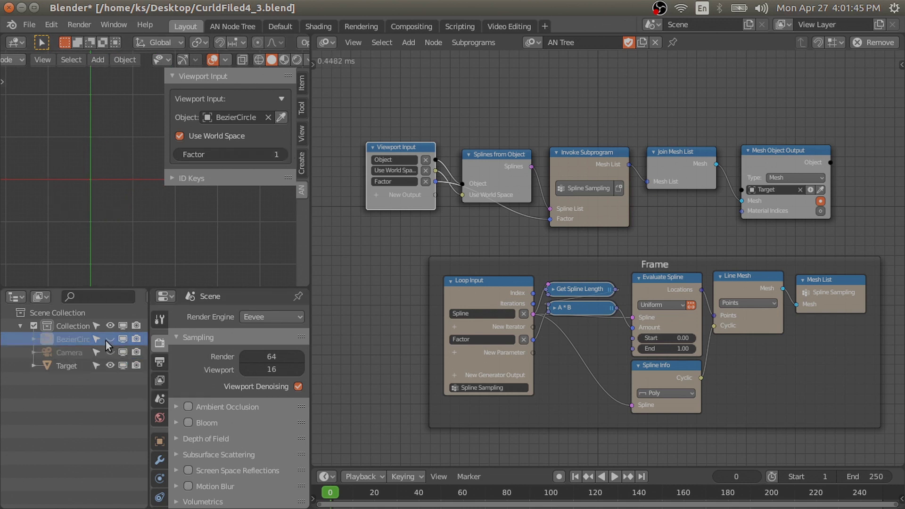
click(70, 366)
Step: Set the viewport Factor to 20, inspect the Target mesh, and save the file
key(Tab)
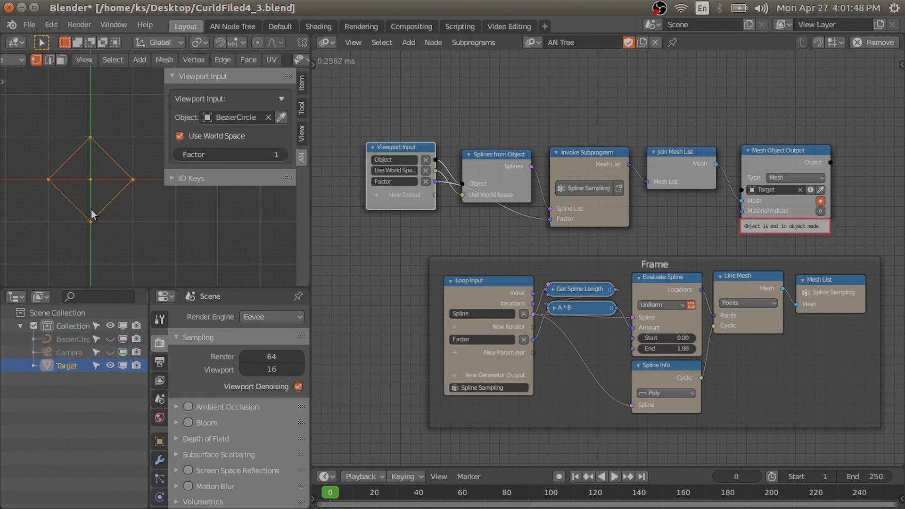
key(Tab)
click(246, 155)
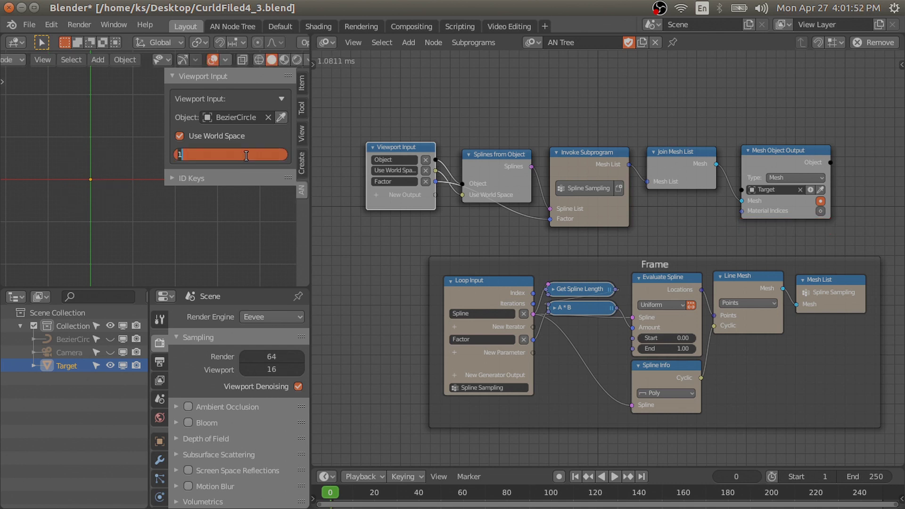
key(Tab)
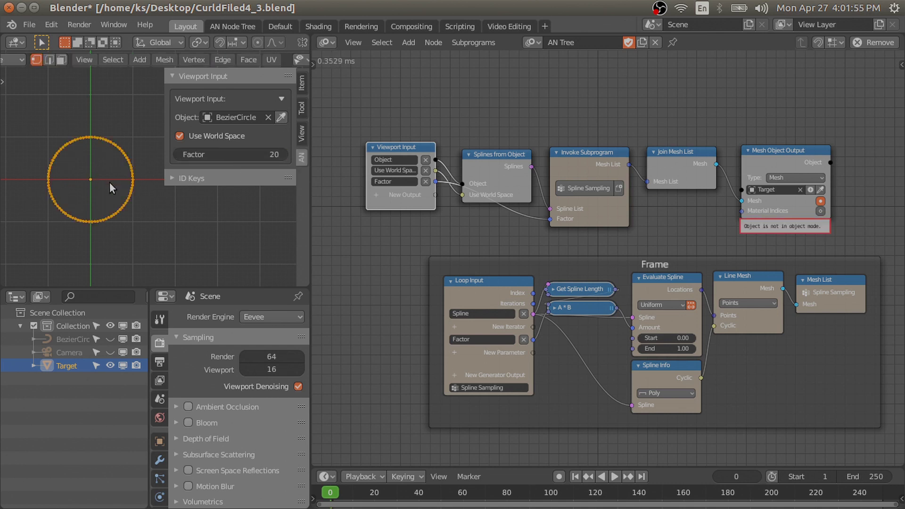
scroll(109, 182, up, 3)
key(Tab)
scroll(123, 182, down, 2)
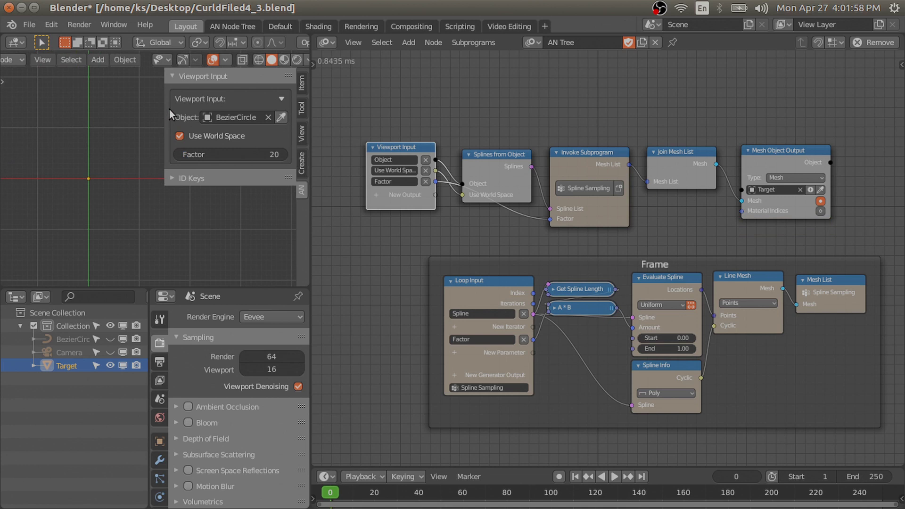
drag(165, 100, 177, 100)
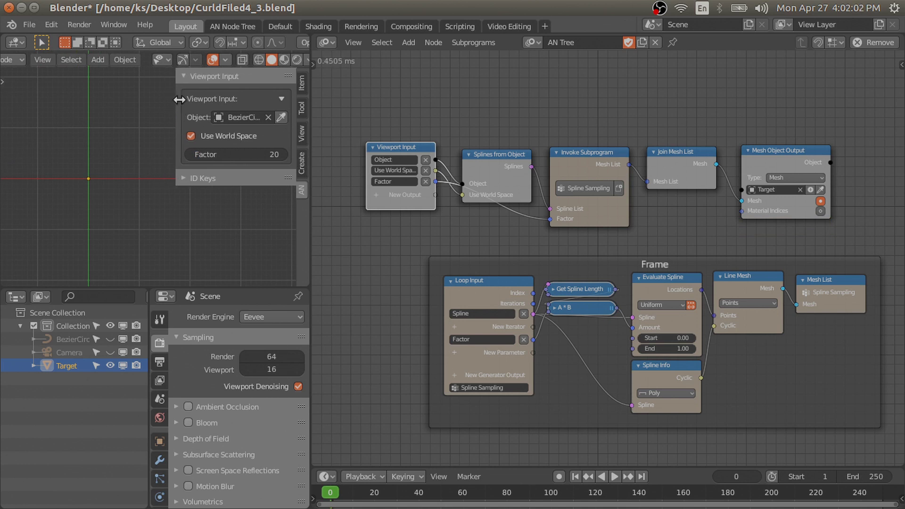
key(ctrl+s)
Step: Turn off Auto Execution Always for the node tree and tidy the node layout
scroll(506, 180, down, 1)
drag(428, 152, 434, 154)
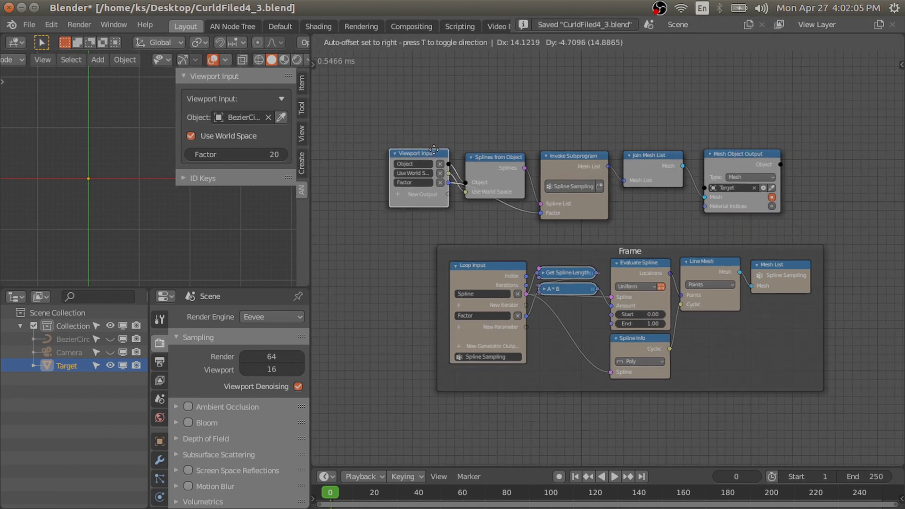
key(n)
click(896, 146)
click(791, 83)
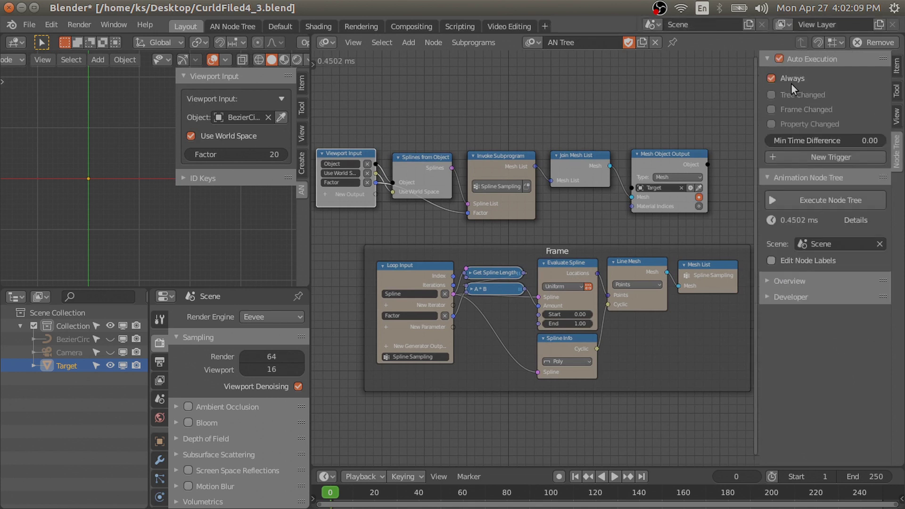
key(n)
drag(638, 247, 589, 244)
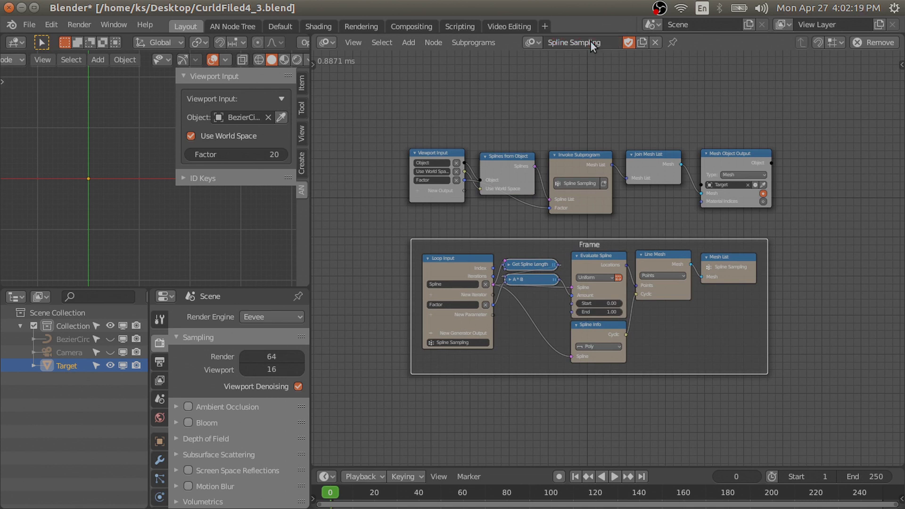
Step: Save the file and create a new Sverchok node tree named FieldNodes
key(ctrl+s)
click(336, 43)
click(343, 151)
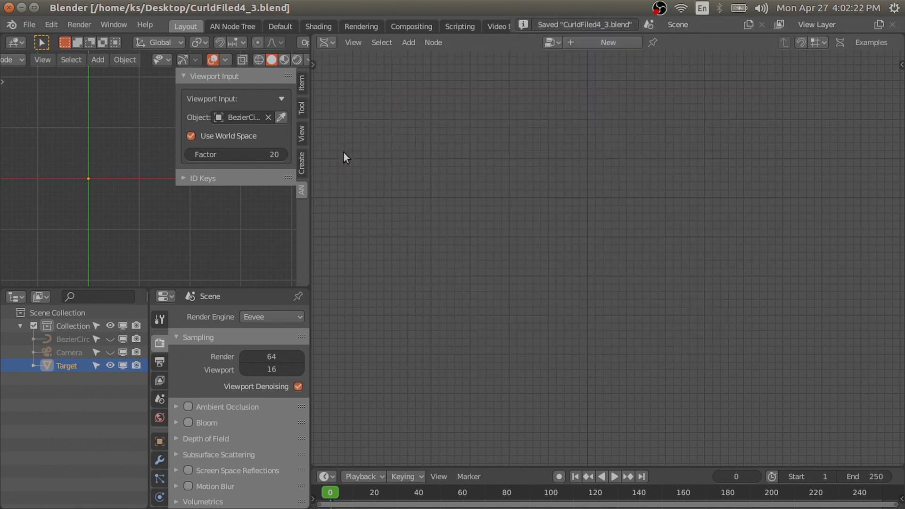
click(583, 43)
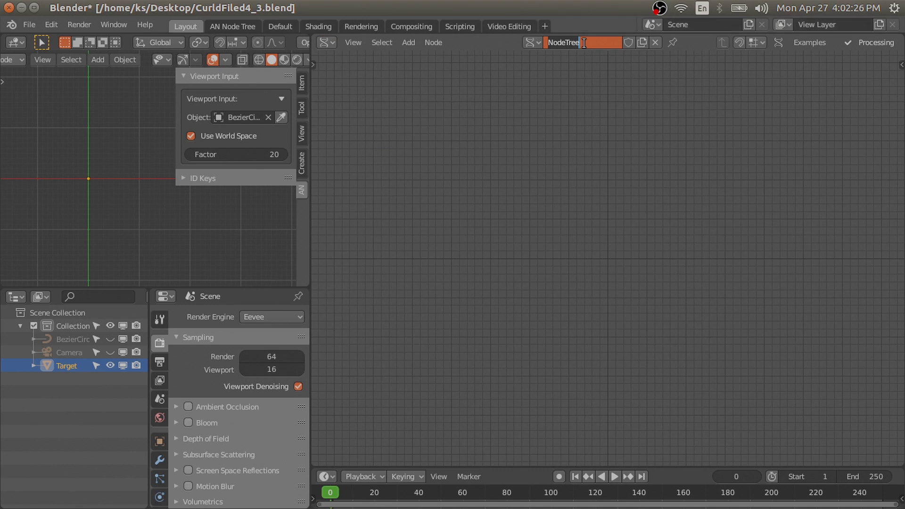
text(s)
key(Return)
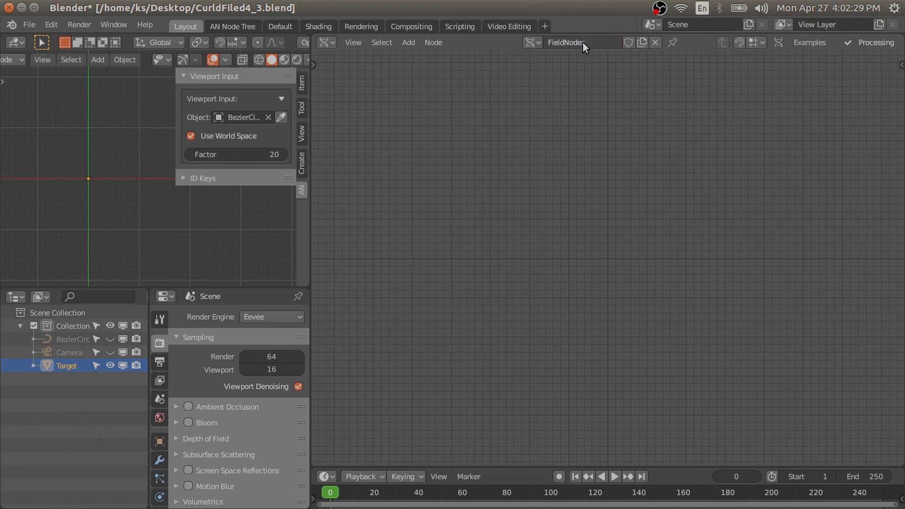
Step: Add a Noise Vector Field node to the tree
key(shift+a)
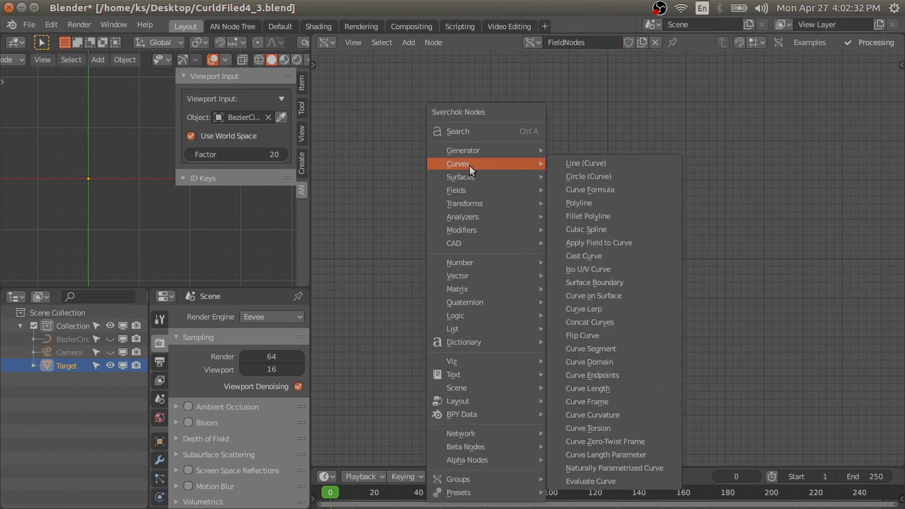
click(597, 362)
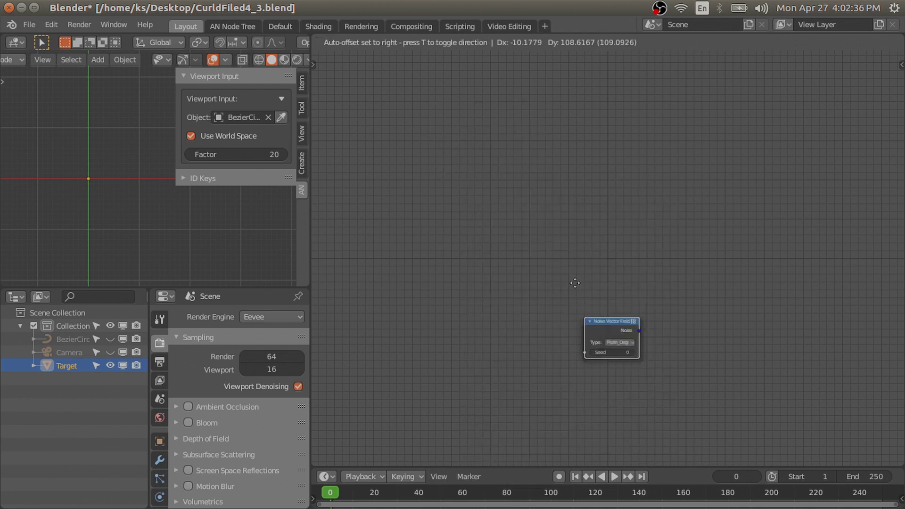
click(561, 210)
drag(597, 216, 577, 143)
Step: Add a Vector Field Lines node with the noise output linked to its Field input
key(shift+a)
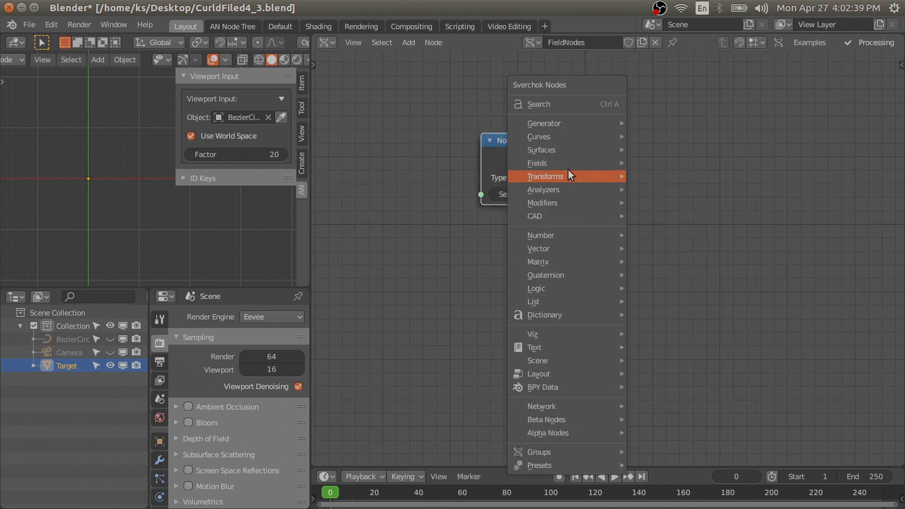
click(657, 413)
click(593, 139)
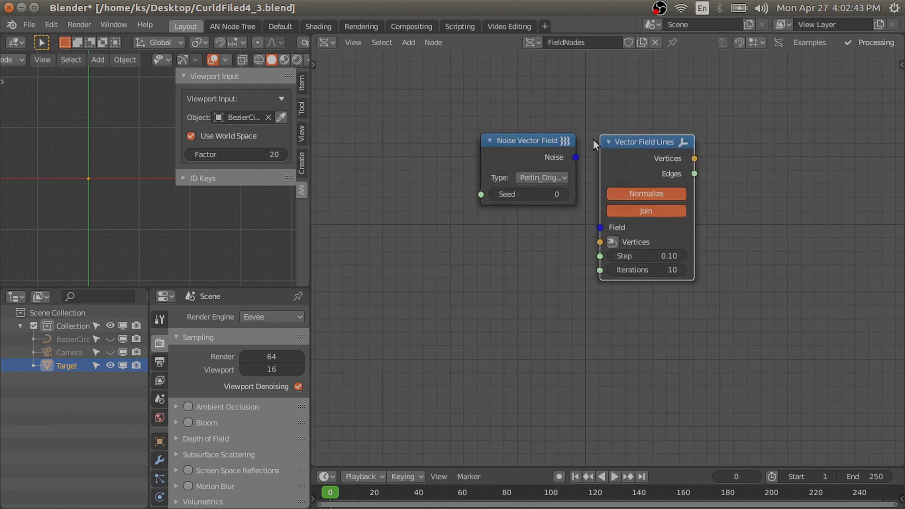
drag(598, 210, 600, 228)
scroll(587, 186, down, 1)
Step: Add an Object ID Out MK2 node reading Target, feeding its vertices into Vector Field Lines
key(shift+a)
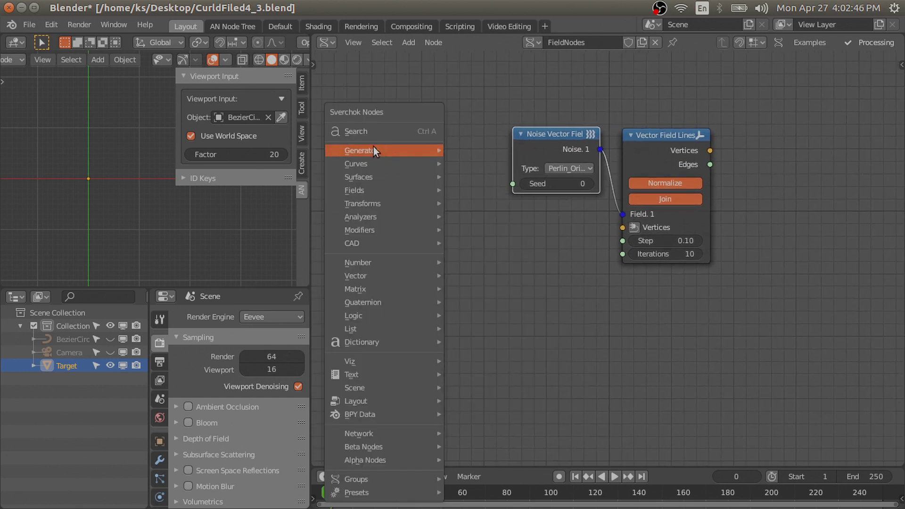
click(368, 132)
text(o)
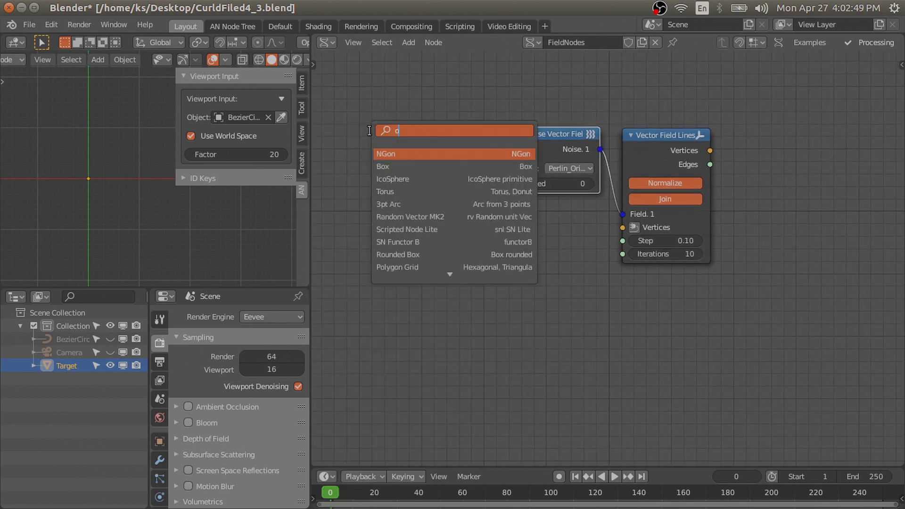
text(bject id ou)
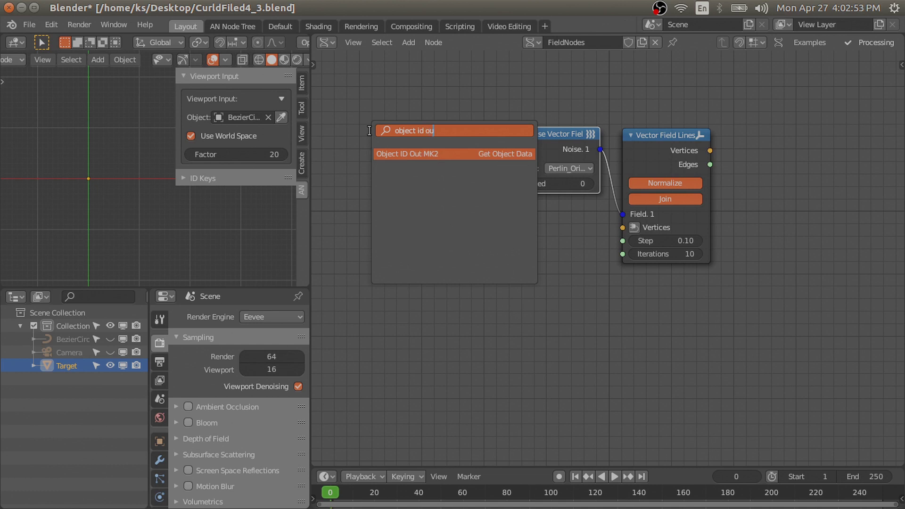
key(Return)
click(466, 216)
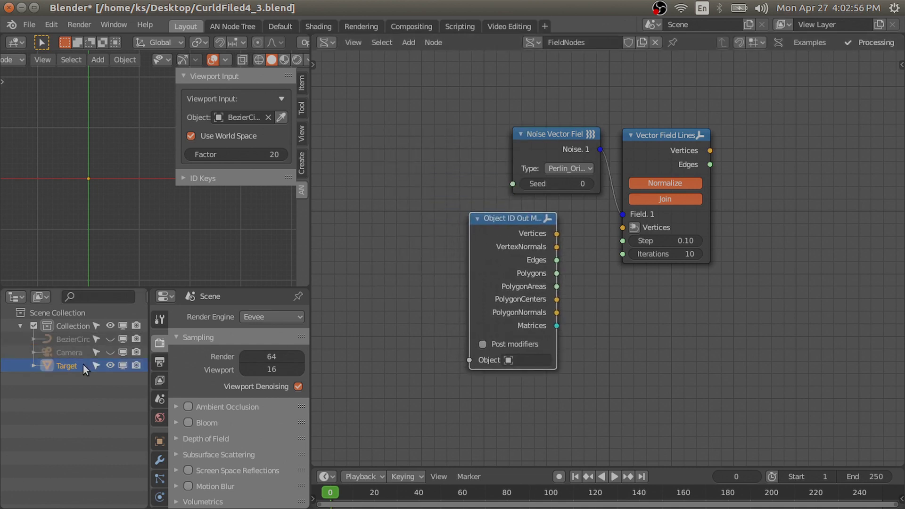
click(518, 360)
click(523, 402)
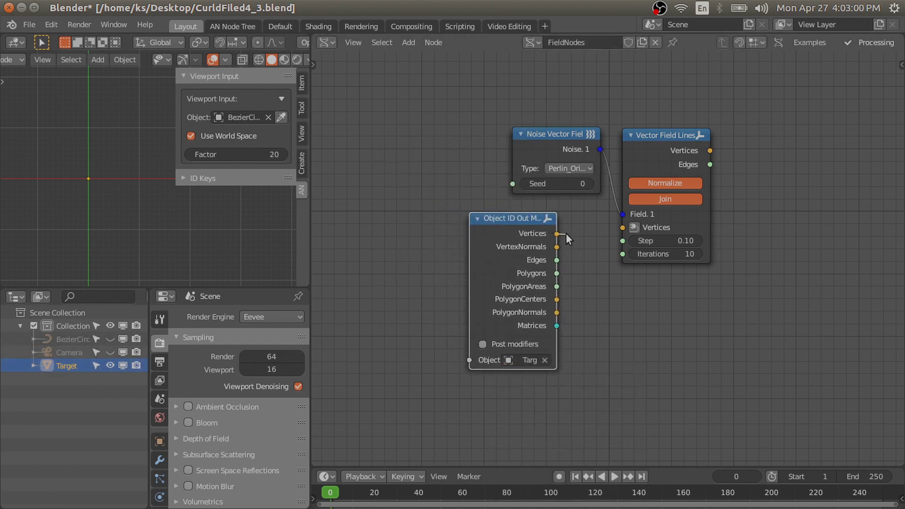
drag(518, 233, 445, 225)
middle_drag(800, 125, 714, 127)
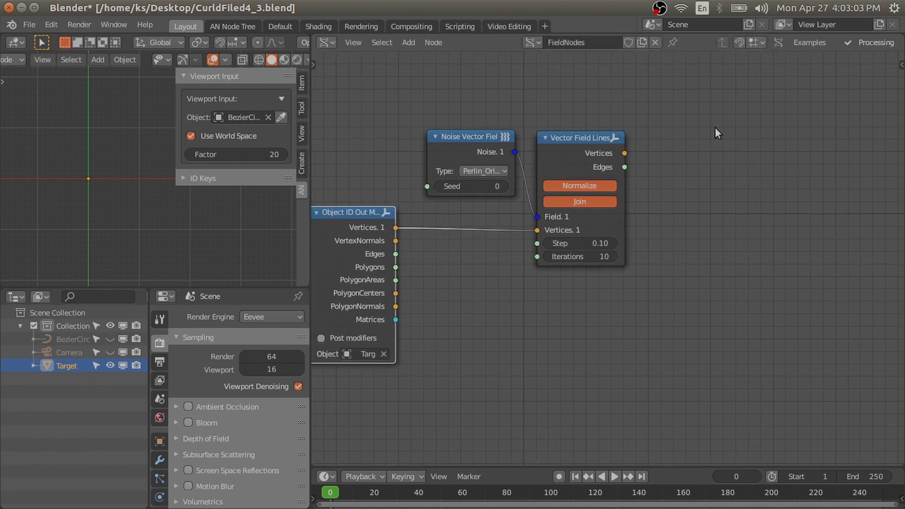
key(shift+a)
Step: Add a Viewer BMesh (BV Alpha) node fed by the field lines' vertices and edges
click(669, 125)
text(vie)
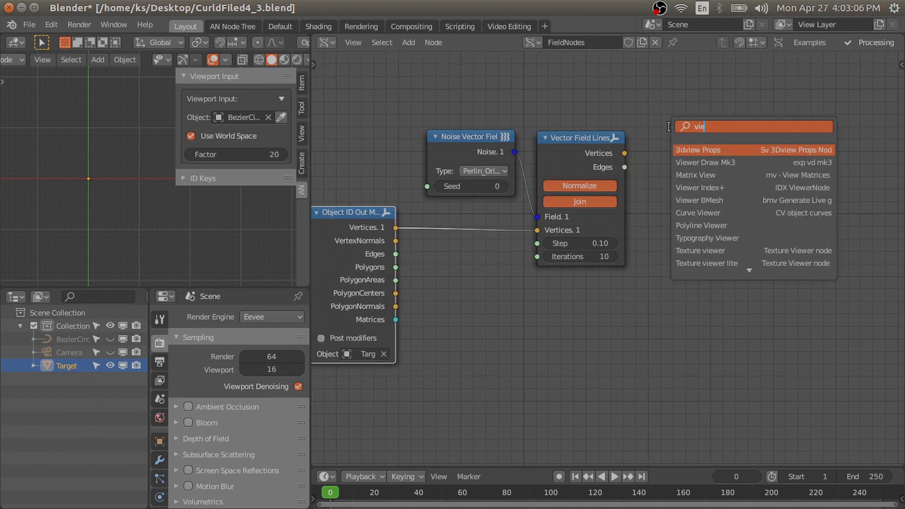
text(wer bm)
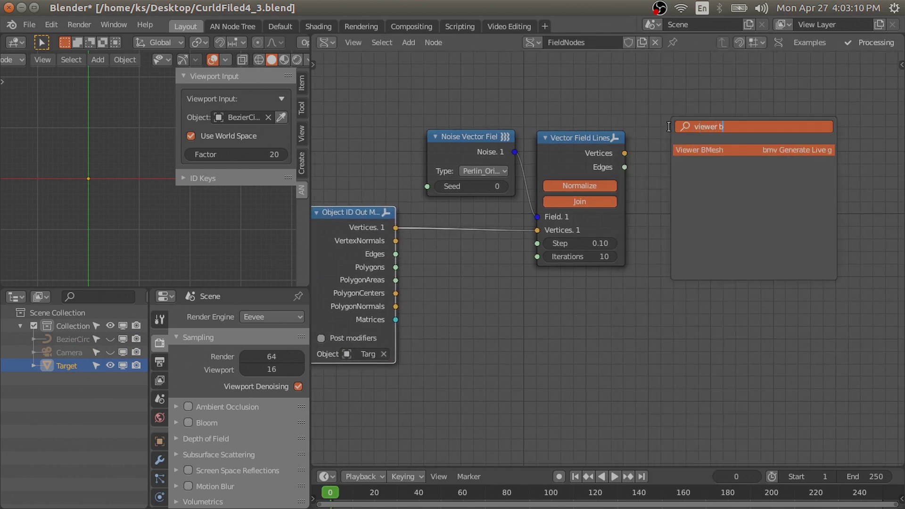
key(Return)
click(750, 134)
mouse_move(625, 153)
mouse_down()
mouse_move(709, 214)
mouse_move(747, 258)
mouse_move(625, 167)
mouse_up()
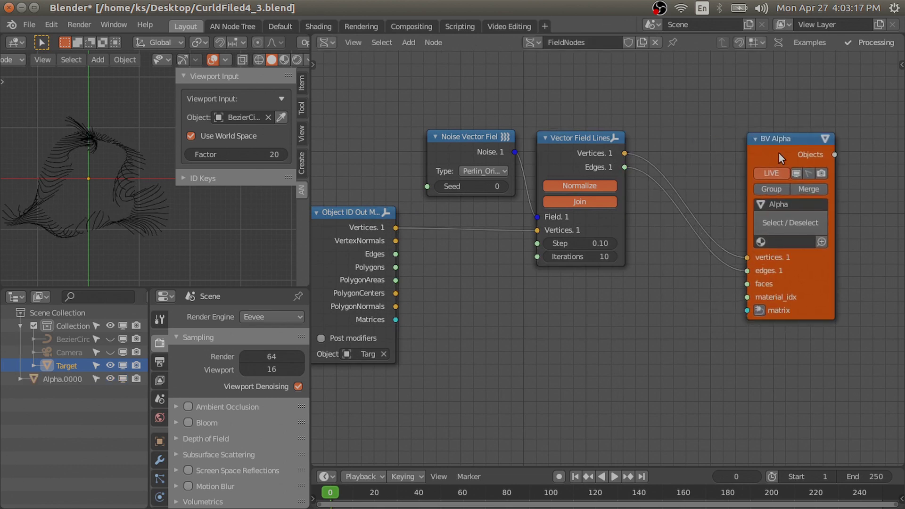
Step: Frame the whole node tree, nudge the Object ID Out node left, and save
key(Home)
drag(464, 204, 462, 203)
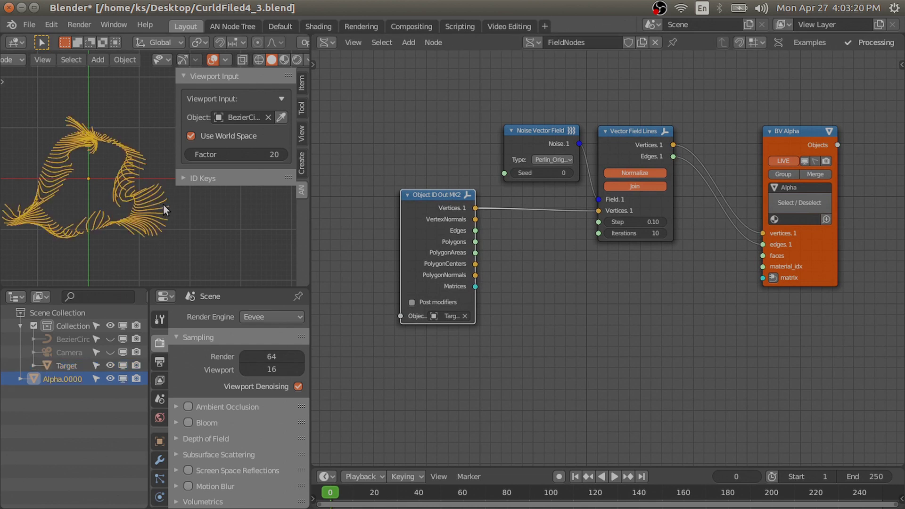
key(ctrl+s)
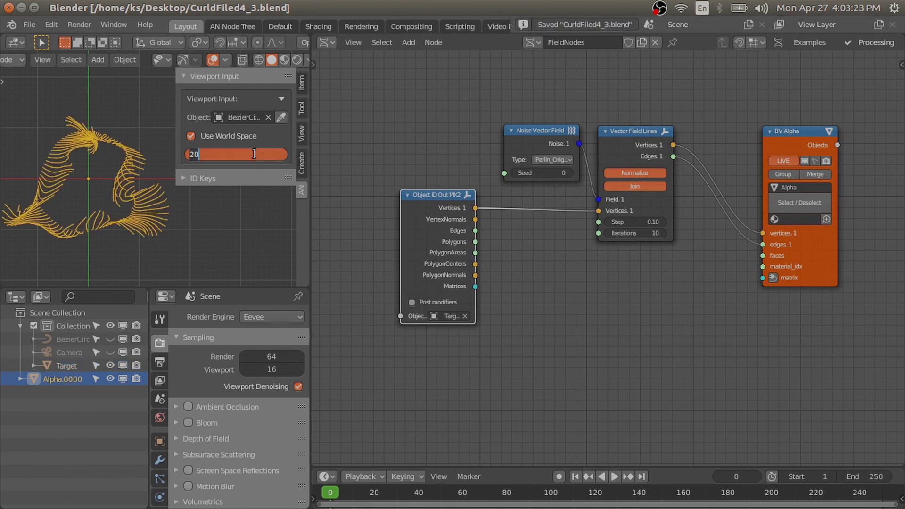
Step: Try a viewport input Factor of 10 during playback, then return it to 20
text(310)
key(Return)
key(space)
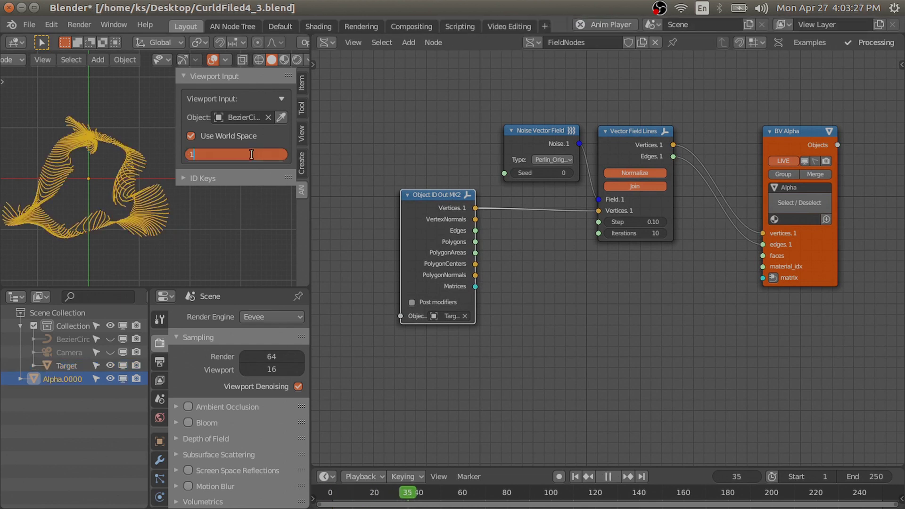
click(250, 154)
text(20)
key(Return)
key(space)
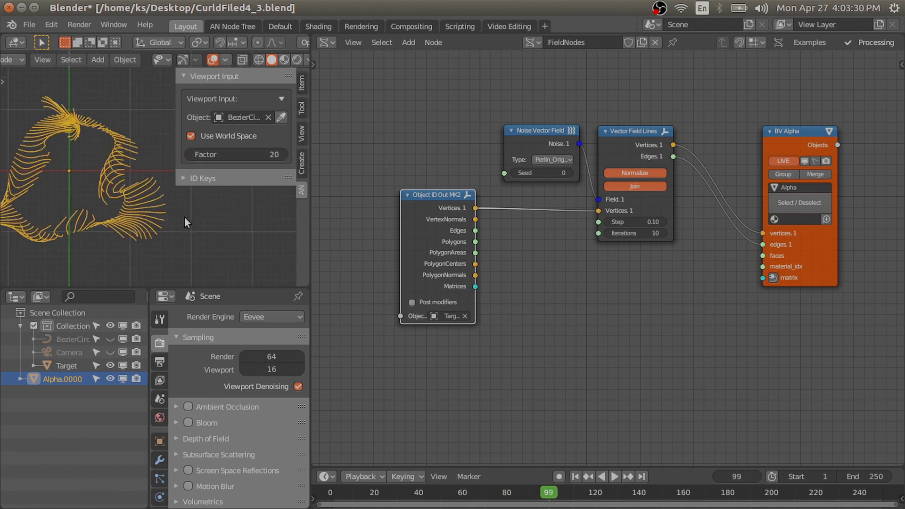
Step: Scrub the noise Seed to vary the curves, then set it back to 0
scroll(210, 230, up, 2)
key(n)
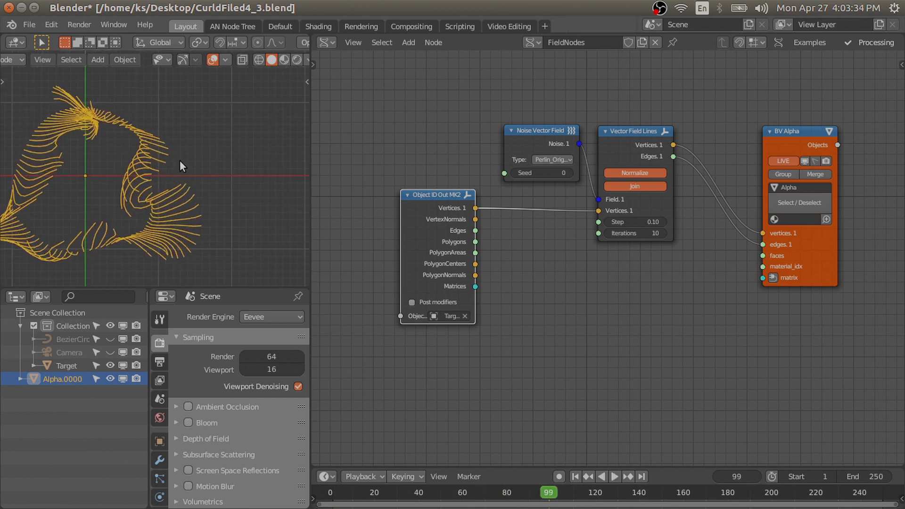
scroll(285, 154, up, 1)
scroll(561, 151, up, 1)
drag(553, 160, 554, 159)
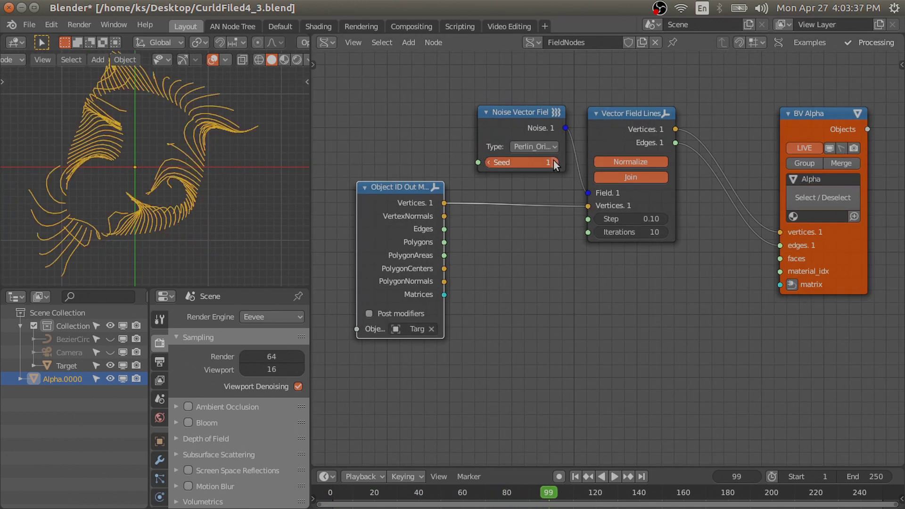
click(533, 161)
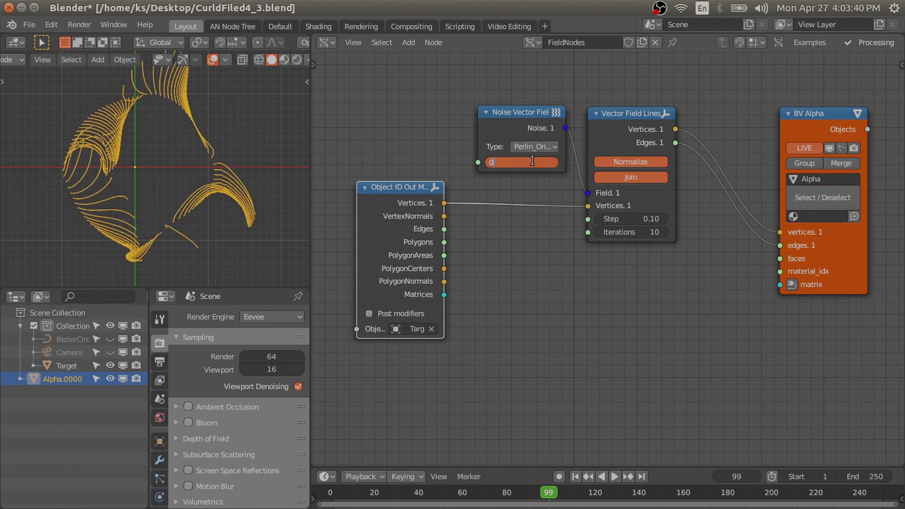
key(Return)
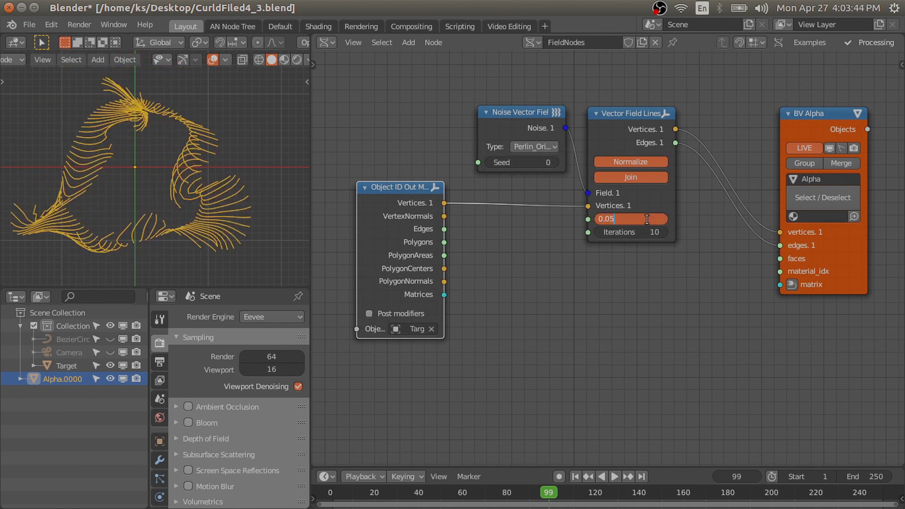
Step: Try Step 0.05 and 15 Iterations, then restore Step 0.10 and Iterations 10
key(Return)
text(15)
key(Return)
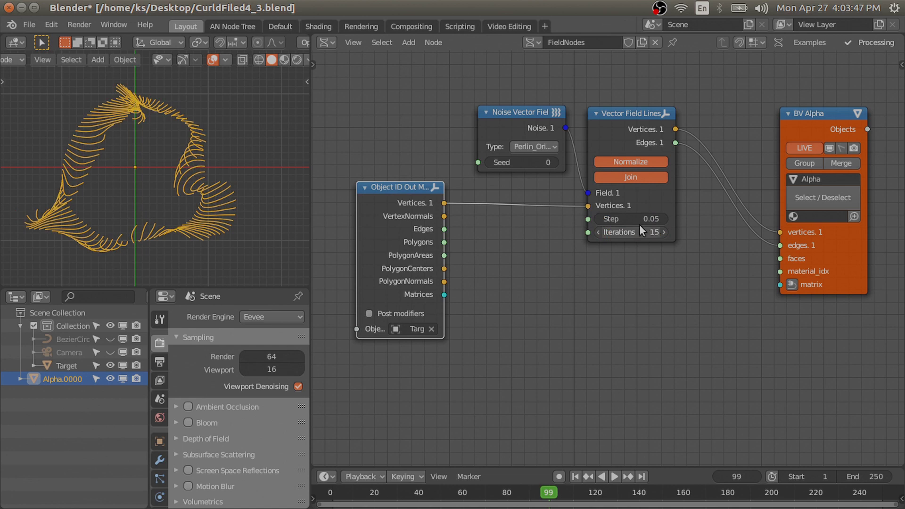
text(1)
key(Return)
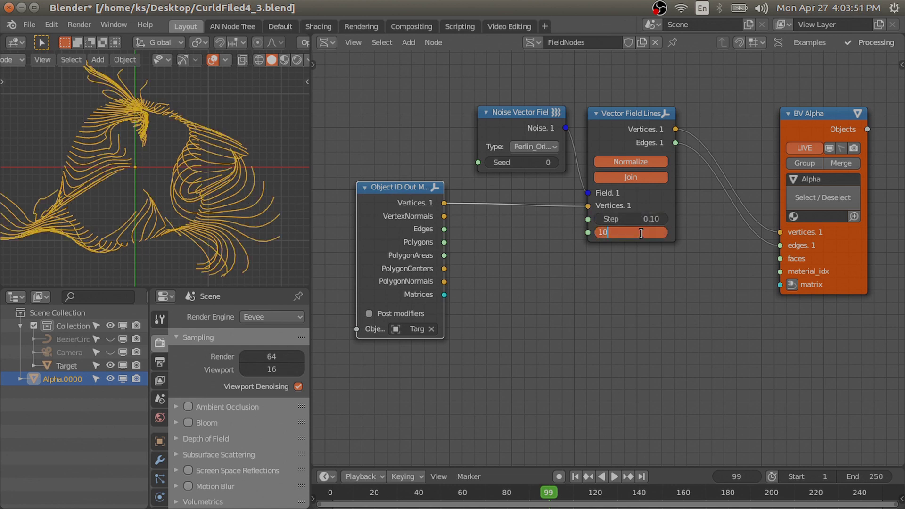
key(Return)
scroll(651, 198, down, 1)
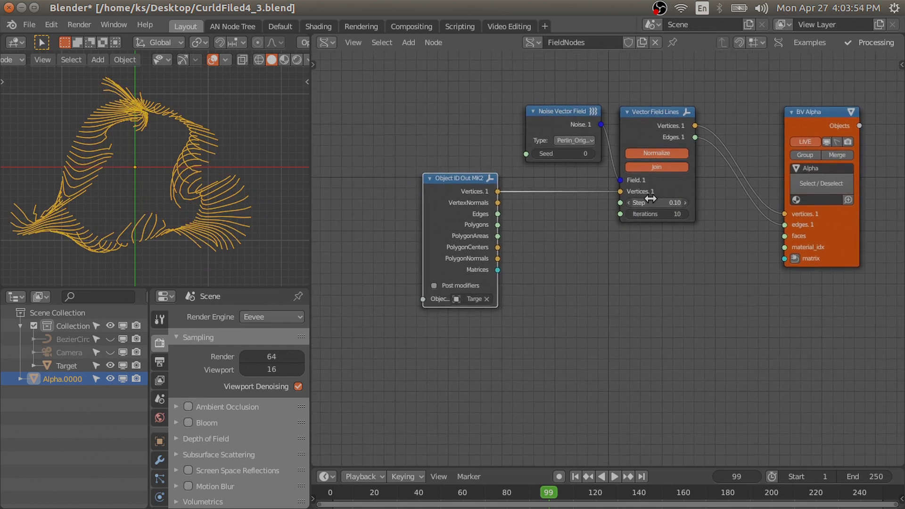
shift+scroll(589, 245, down, 2)
Step: Insert a Vector Math node set to Add into the Target vertices link
key(shift+a)
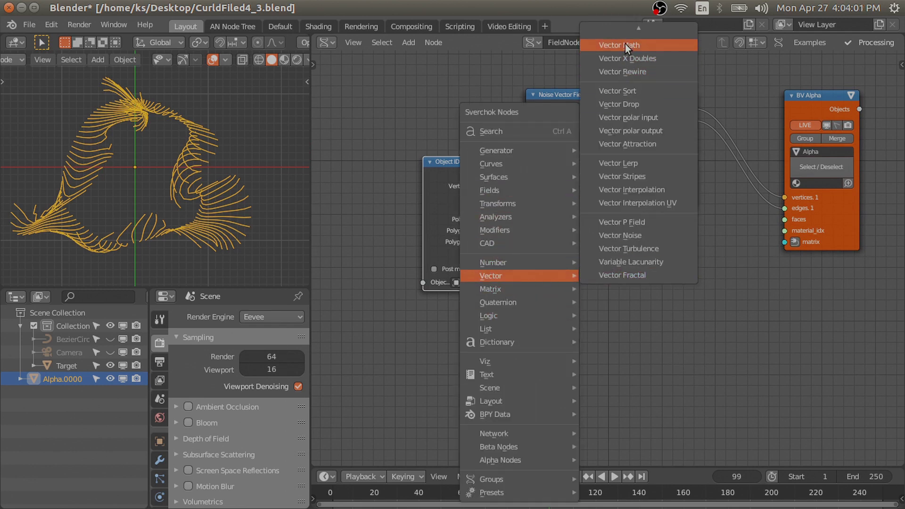
click(625, 44)
click(568, 222)
drag(497, 175, 534, 244)
click(570, 230)
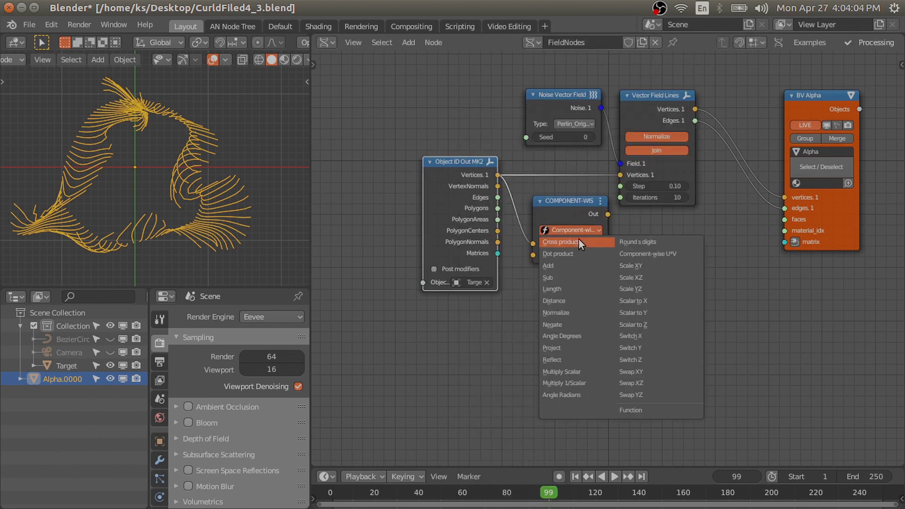
click(563, 202)
drag(564, 202, 555, 167)
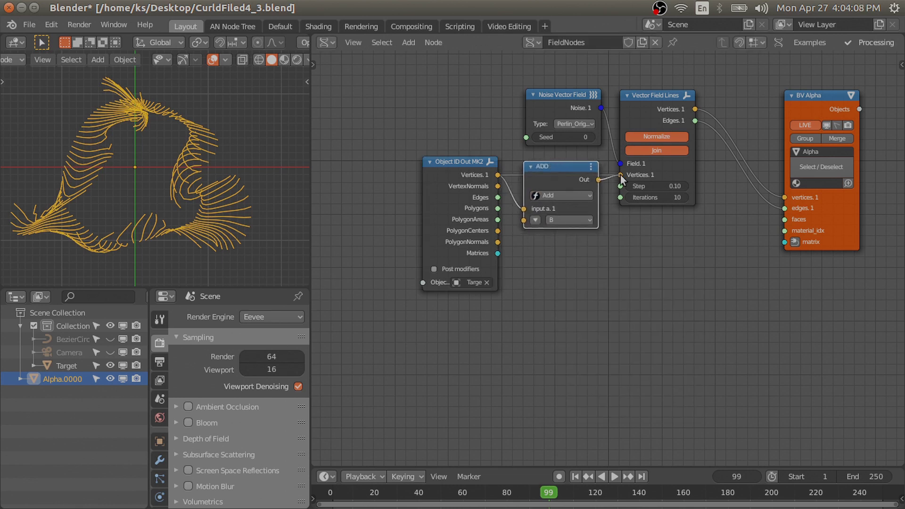
Step: Duplicate the Add node onto the viewer vertices link and switch the copy to Subtract
key(shift+d)
click(782, 101)
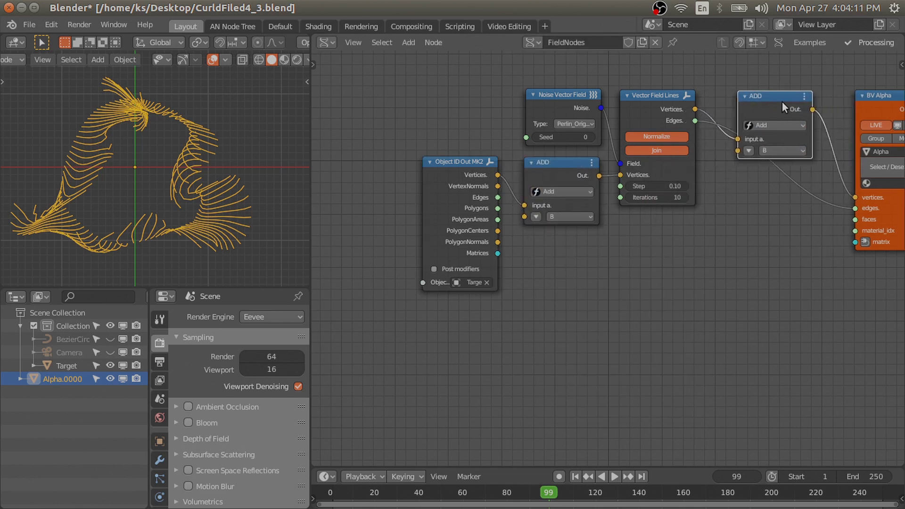
drag(782, 100, 760, 103)
click(757, 128)
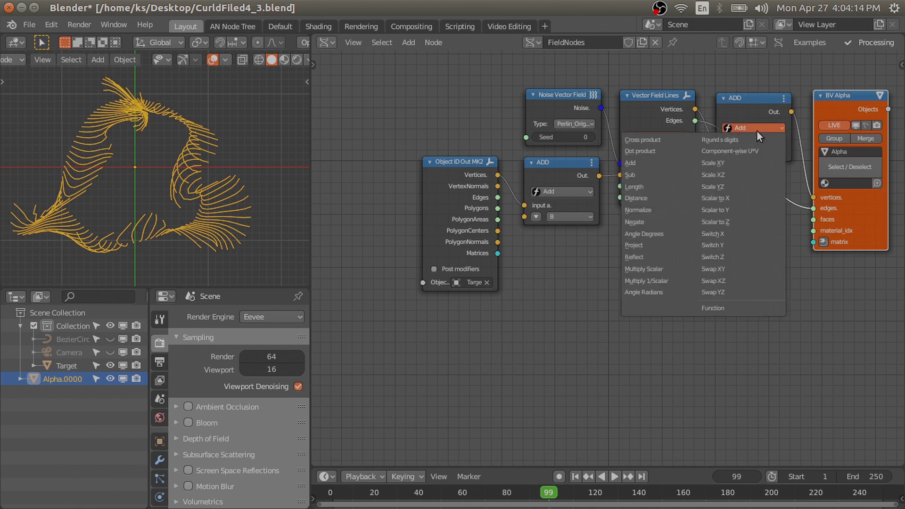
click(652, 175)
Step: Add a Vector in node feeding the second inputs of both Add and Sub
key(shift+a)
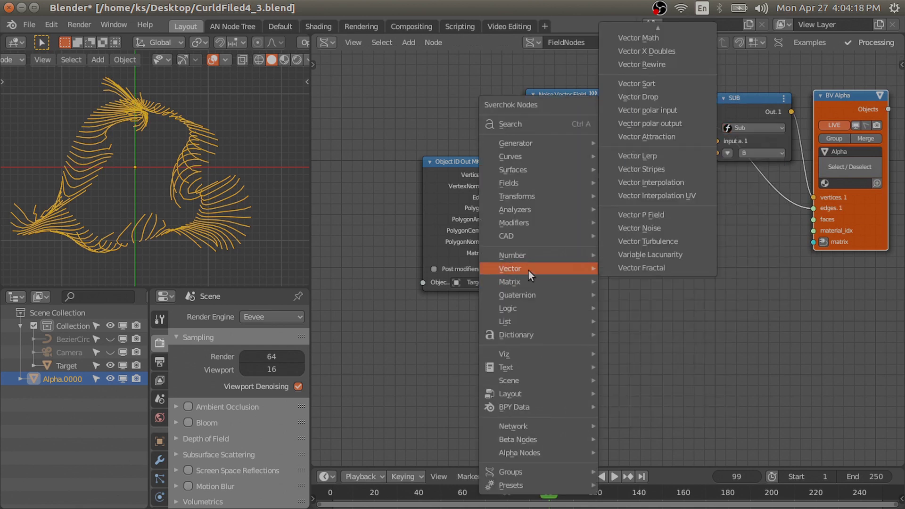
key(Return)
click(556, 257)
key(shift+a)
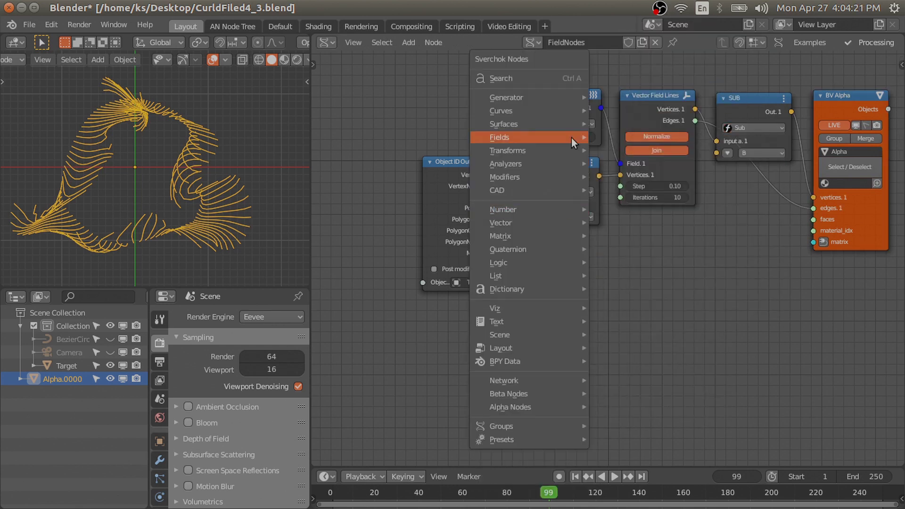
click(623, 225)
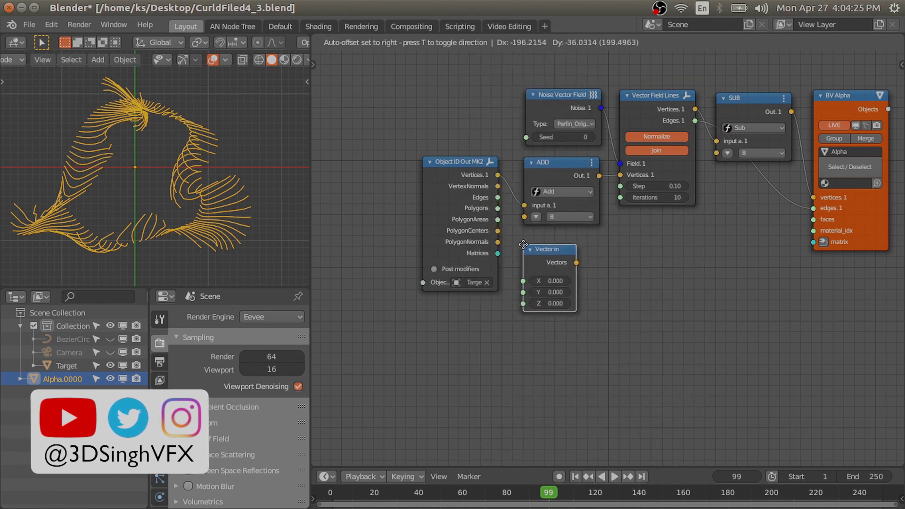
click(574, 249)
mouse_move(574, 249)
mouse_down()
mouse_move(597, 250)
mouse_move(525, 216)
mouse_up()
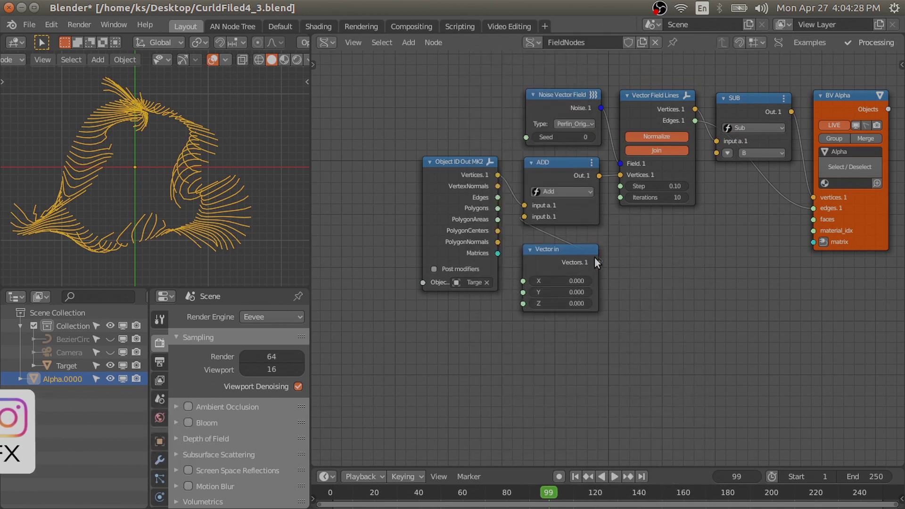
drag(599, 263, 713, 156)
Step: Put a reroute point on the Vector in→SUB link and reset Z to 0
click(715, 260)
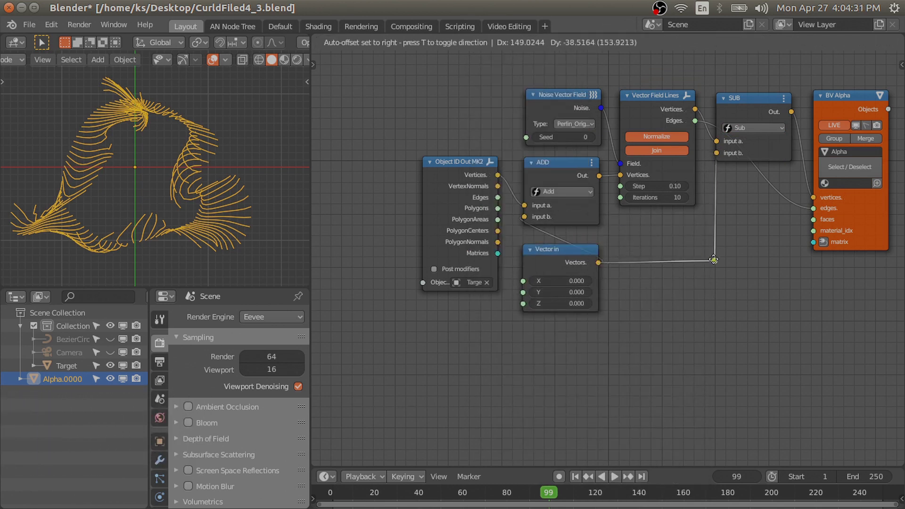
mouse_move(561, 303)
mouse_down()
mouse_move(589, 303)
mouse_move(573, 305)
mouse_up()
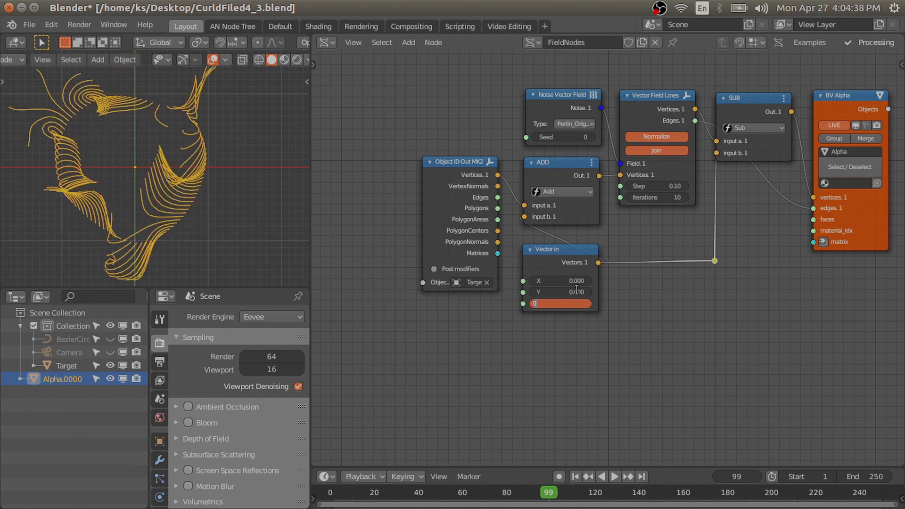
key(Return)
key(shift+a)
Step: Add a Frame info node with Current Frame connected to the Vector in Z input
click(378, 137)
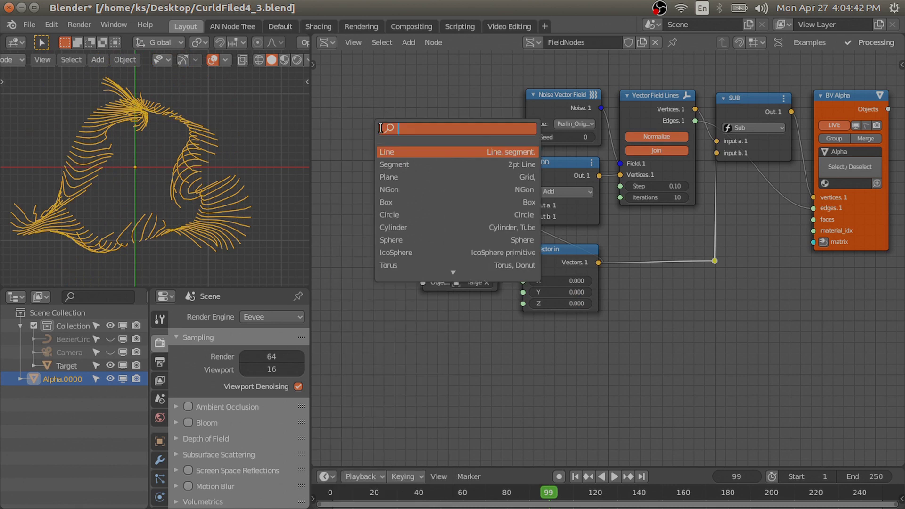
text(fram)
text( in)
key(Return)
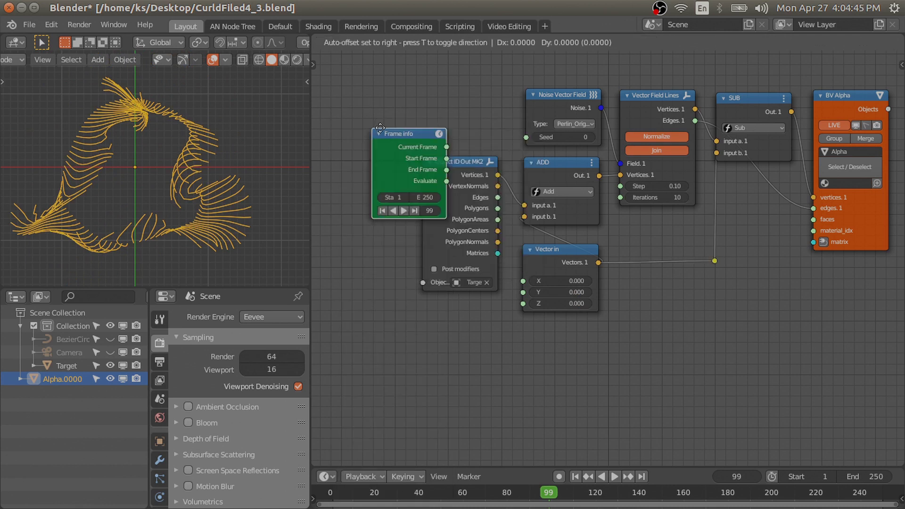
click(415, 326)
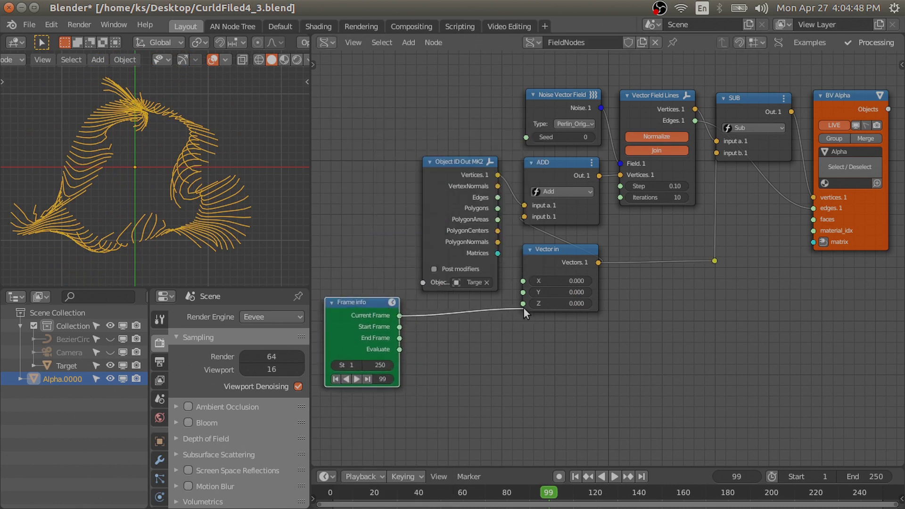
drag(523, 308, 523, 307)
drag(717, 260, 723, 303)
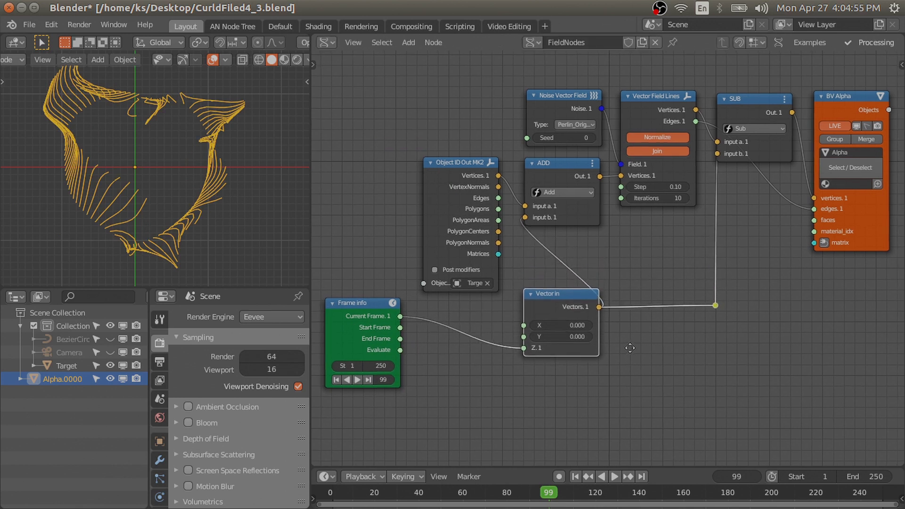
drag(457, 177, 361, 178)
Step: Add a Scalar Math multiply node fed by Current Frame beside Frame info
key(shift+a)
click(430, 132)
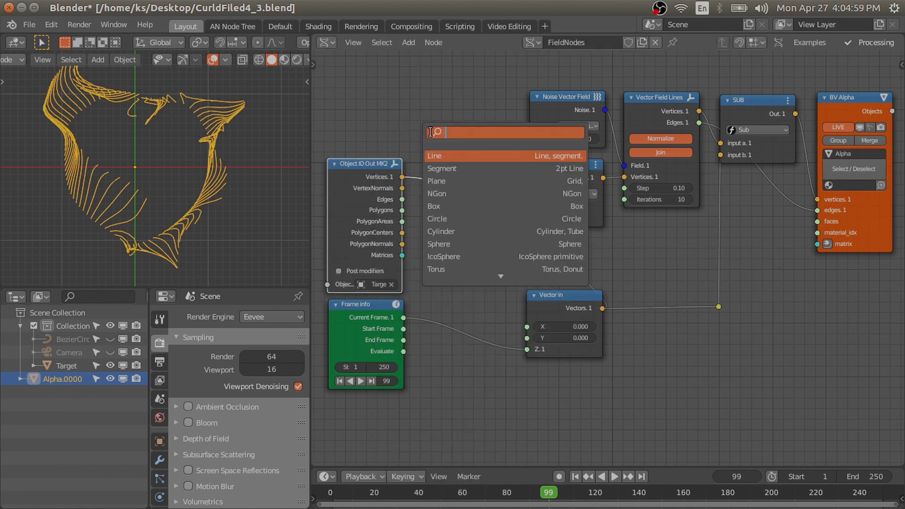
text(scalar m)
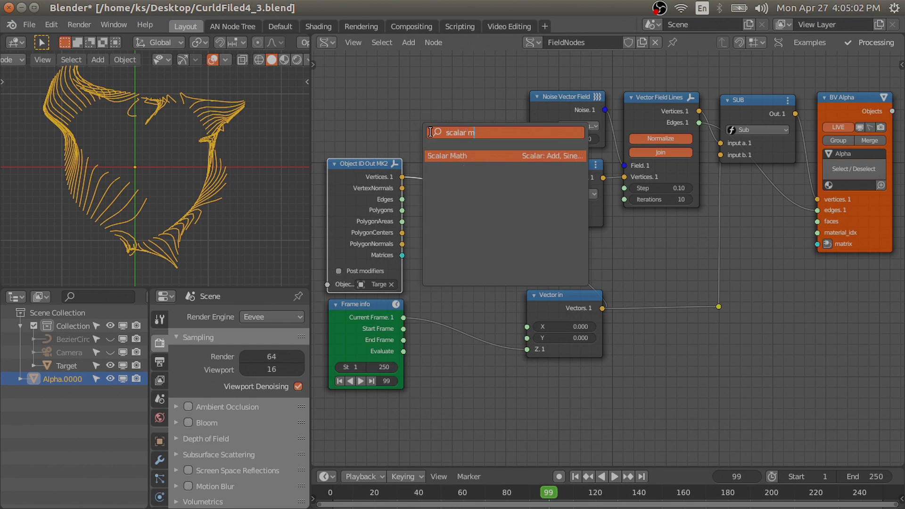
key(Return)
click(458, 374)
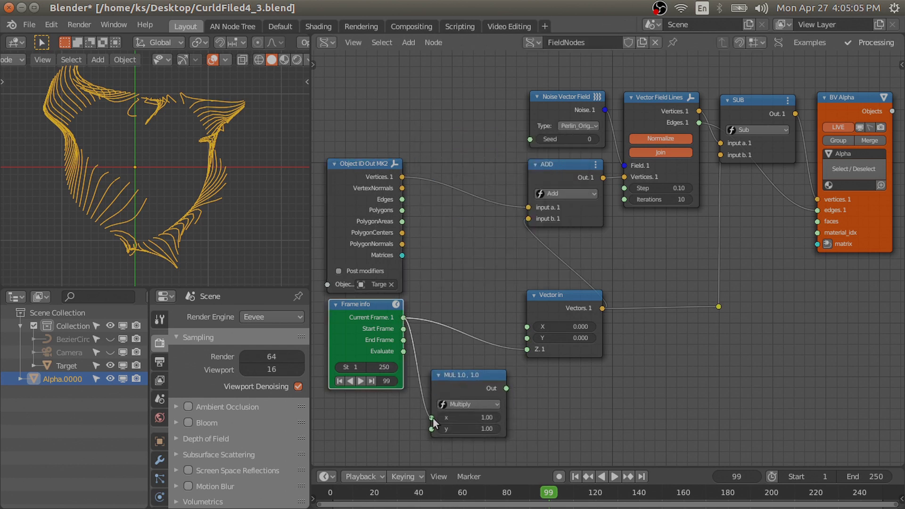
drag(404, 318, 432, 418)
drag(464, 376, 458, 307)
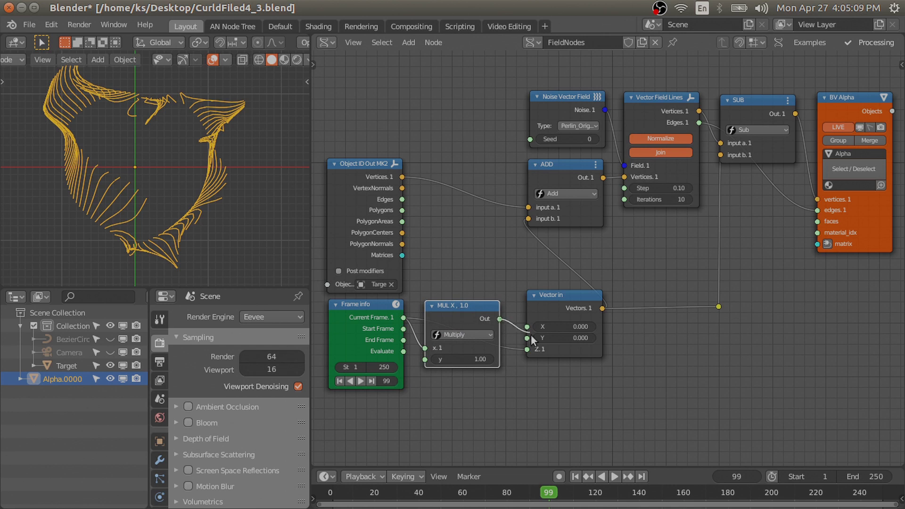
Step: Move Vector in and its reroute lower, and set the multiplier to 0.025
click(564, 304)
shift+click(719, 307)
key(g)
key(y)
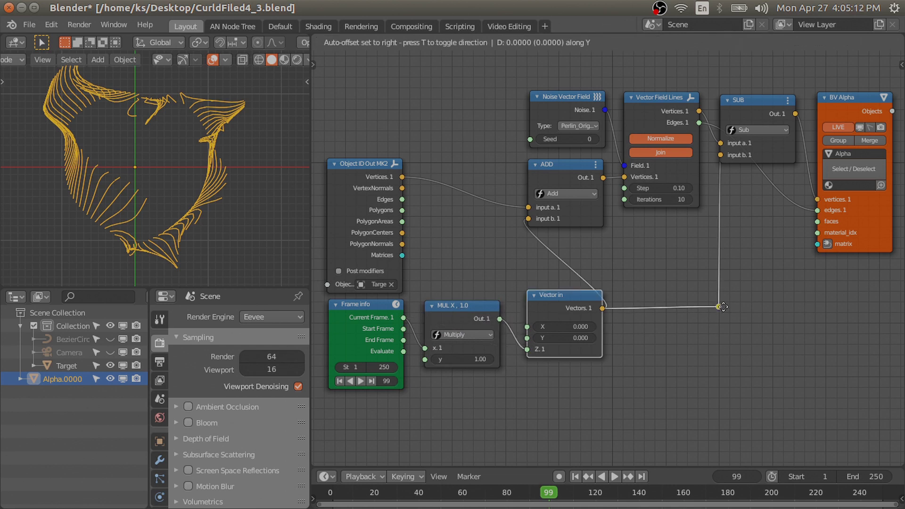
click(724, 339)
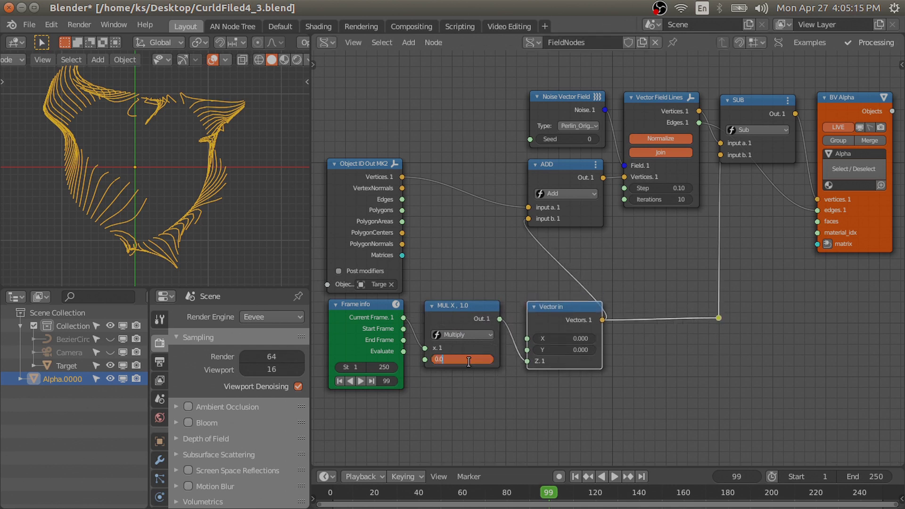
text(25)
key(Return)
Step: Play the animation, set the viewport input Factor to 15, and save the file
key(space)
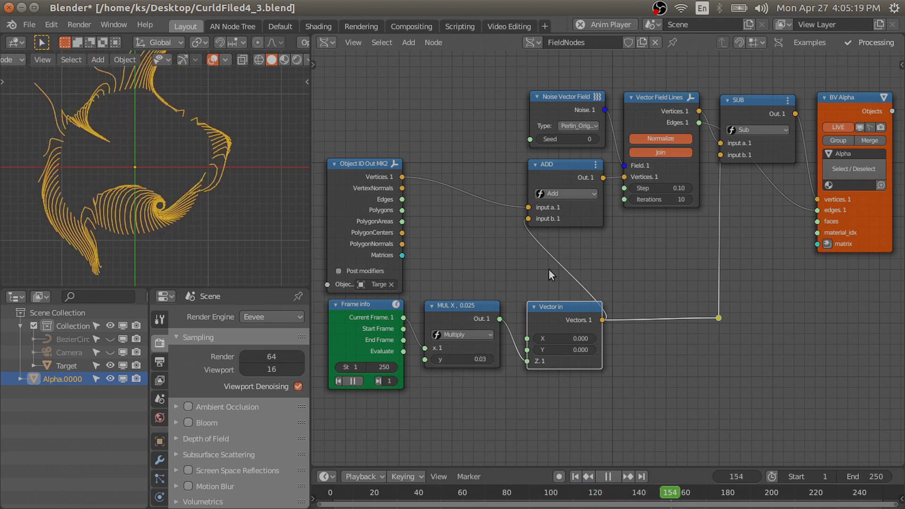
scroll(548, 269, down, 1)
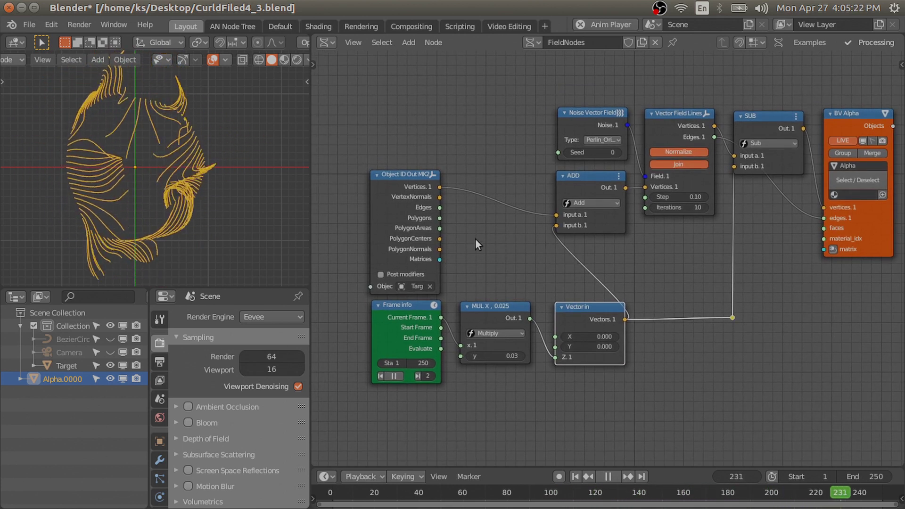
key(n)
click(255, 154)
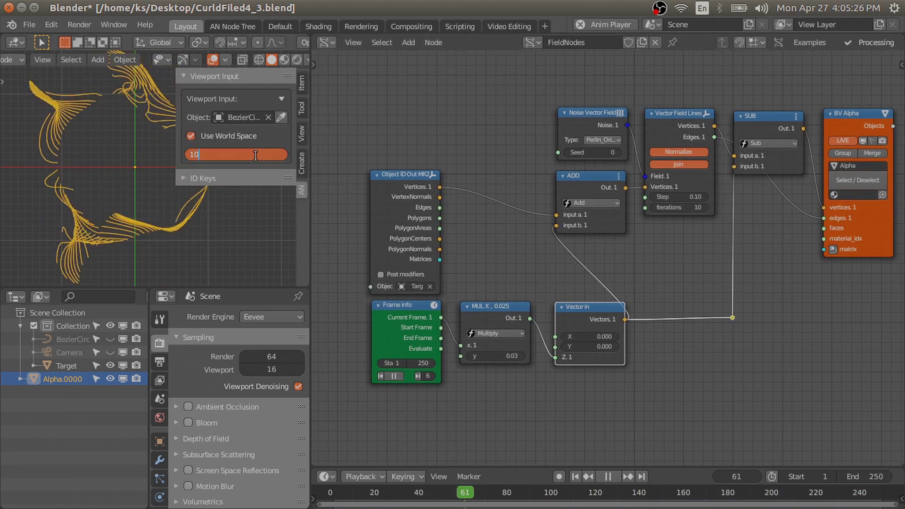
key(Return)
key(n)
key(space)
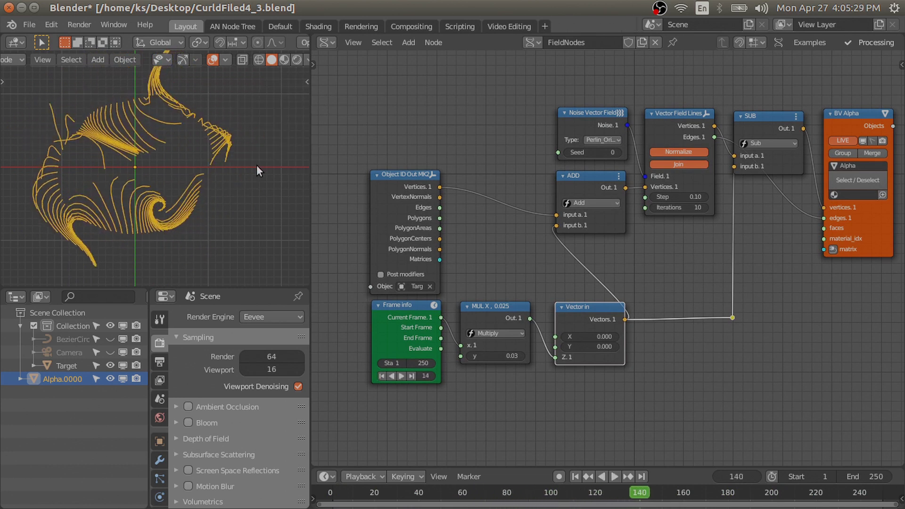
key(ctrl+s)
key(n)
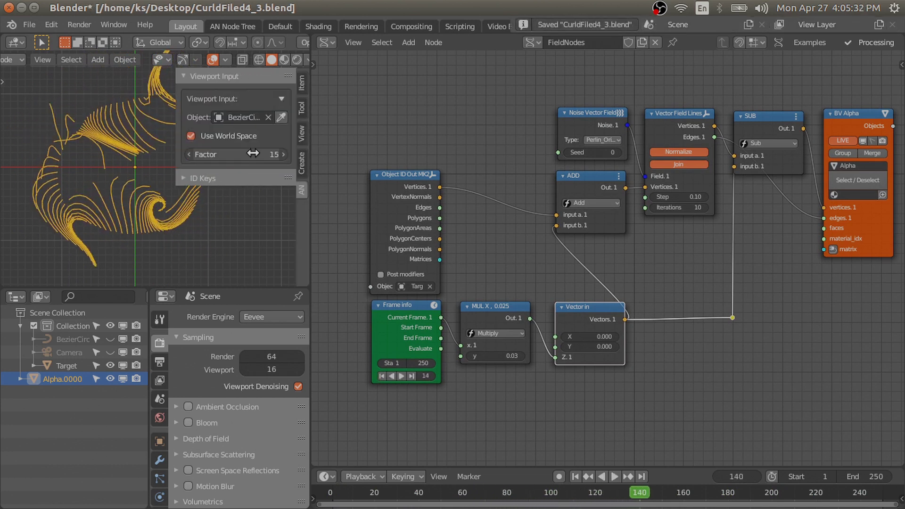
key(space)
key(n)
key(ctrl+s)
Step: Add a Random Vector MK2 node with count 100 feeding ADD input a
key(shift+a)
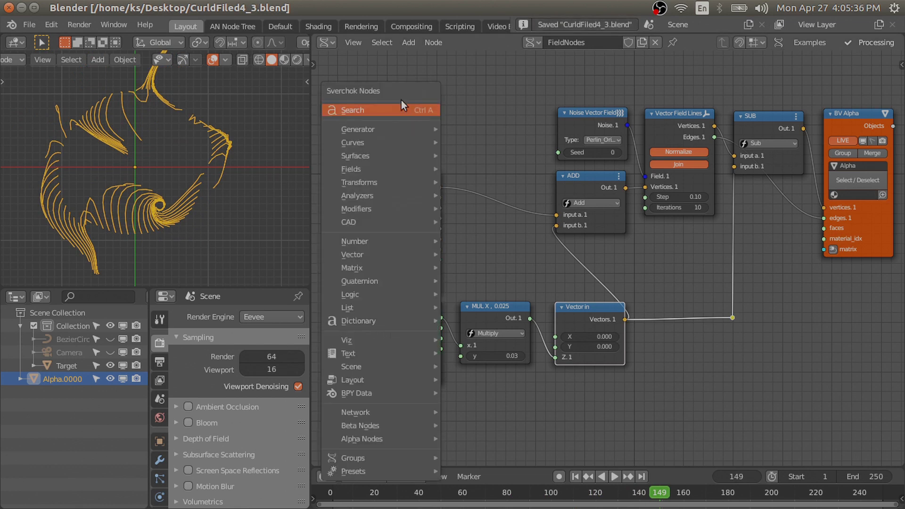
click(400, 110)
text(random)
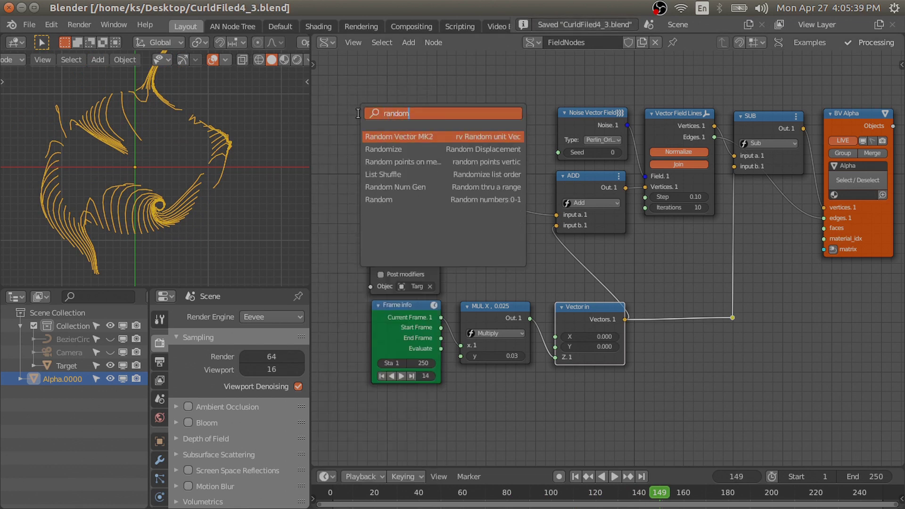
key(Return)
click(434, 118)
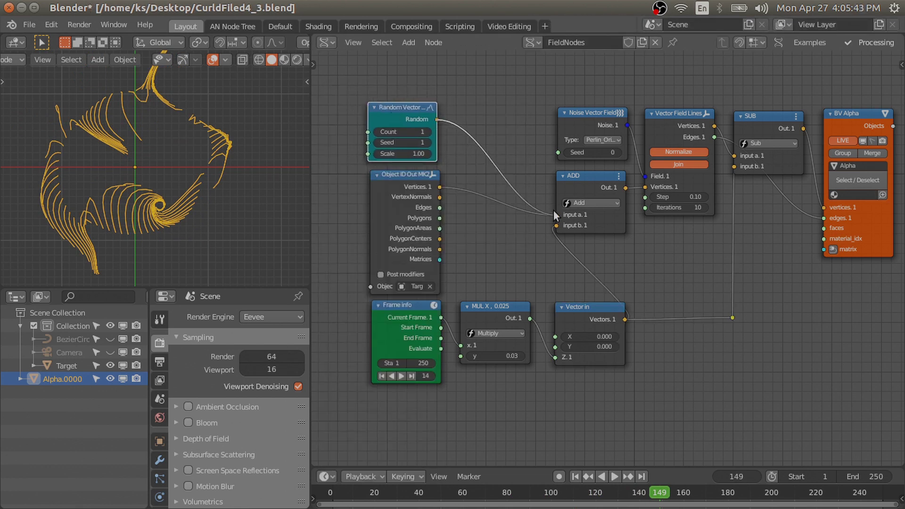
drag(554, 216, 556, 215)
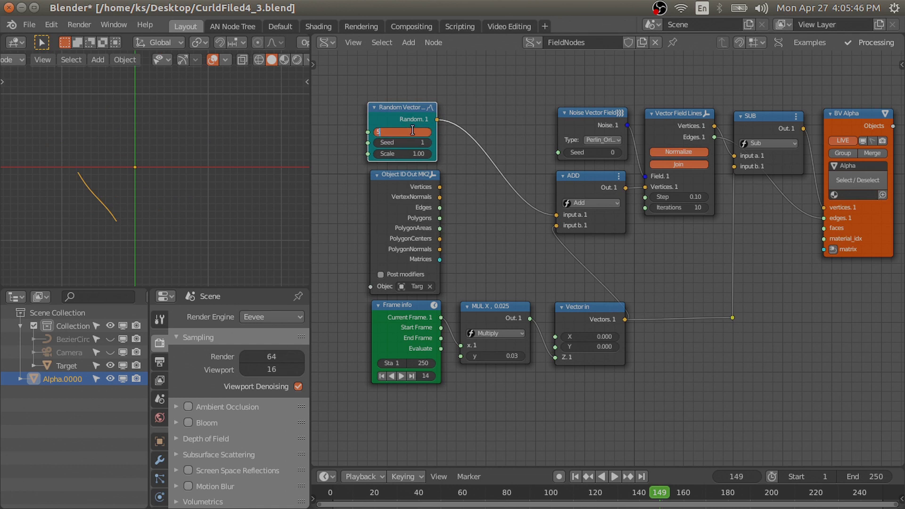
text(100)
key(Return)
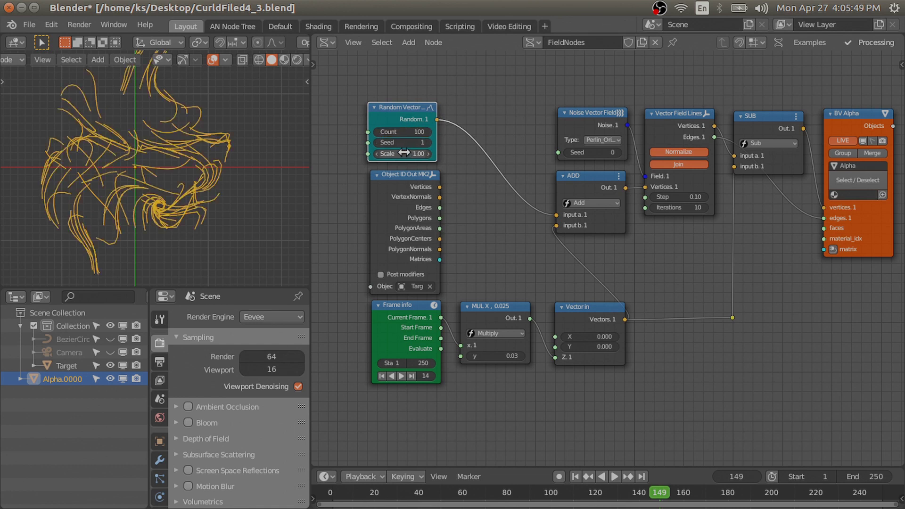
Step: Lower the random scale to 0.76 and set field-line Iterations to 15 during playback
drag(404, 153, 387, 154)
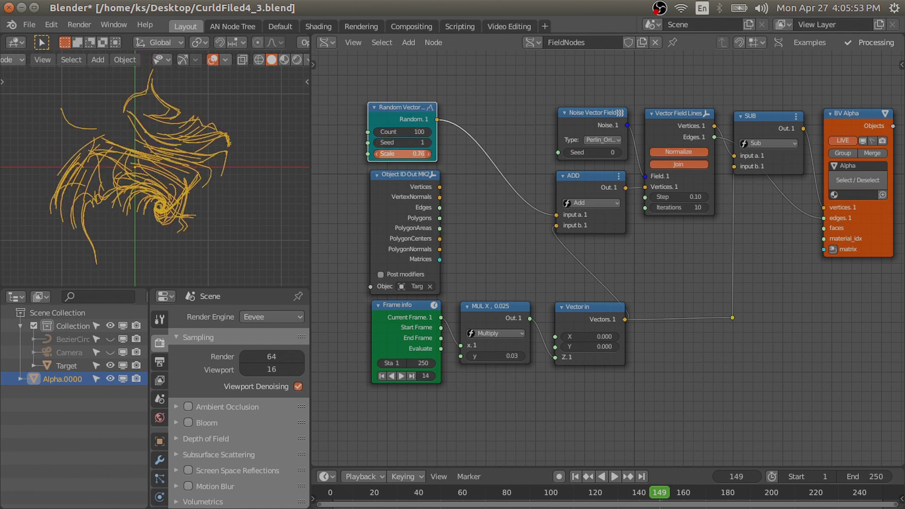
key(space)
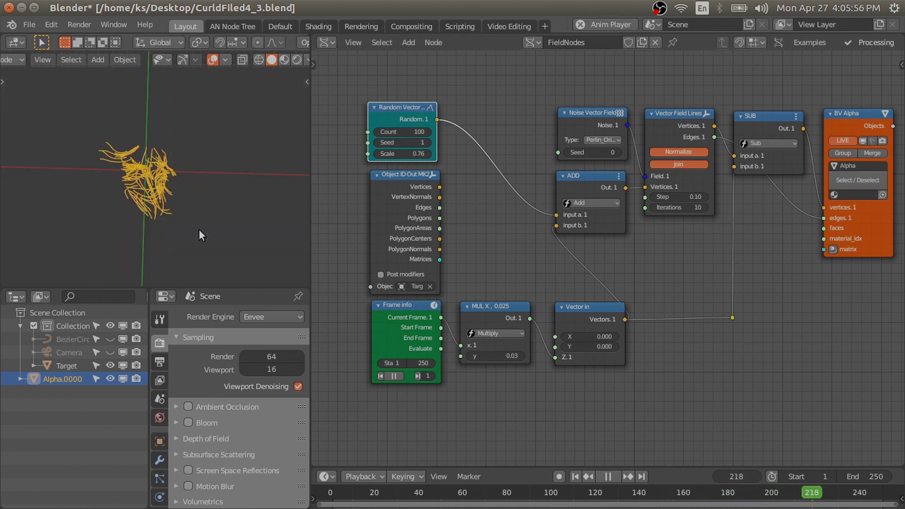
mouse_move(199, 229)
middle_down()
mouse_move(239, 98)
mouse_move(203, 146)
mouse_move(141, 185)
middle_up()
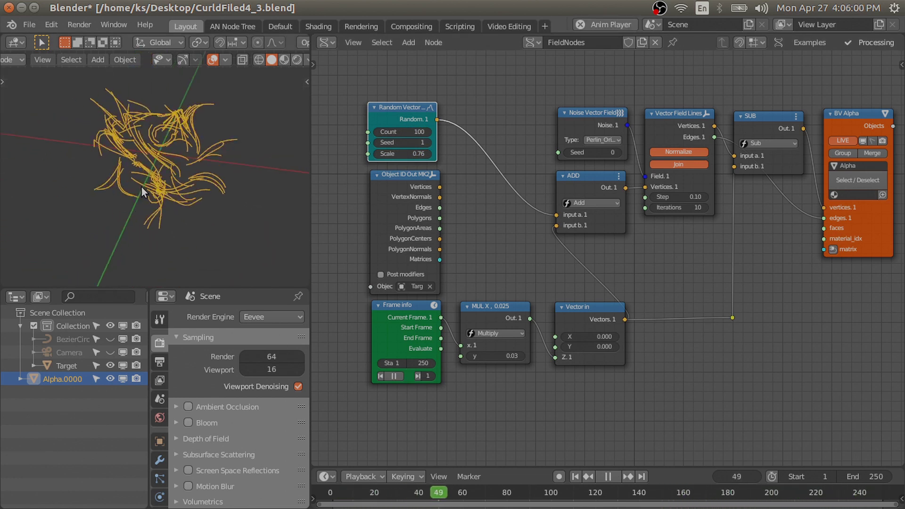
click(688, 207)
text(15)
key(Return)
key(space)
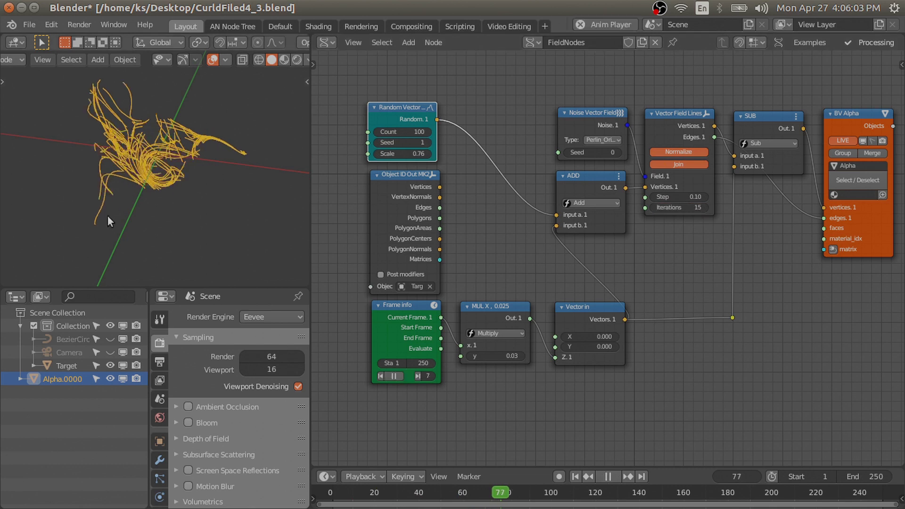
mouse_move(108, 216)
middle_down()
mouse_move(157, 185)
mouse_move(183, 186)
mouse_move(106, 141)
mouse_move(222, 140)
mouse_move(168, 151)
mouse_move(196, 157)
middle_up()
key(space)
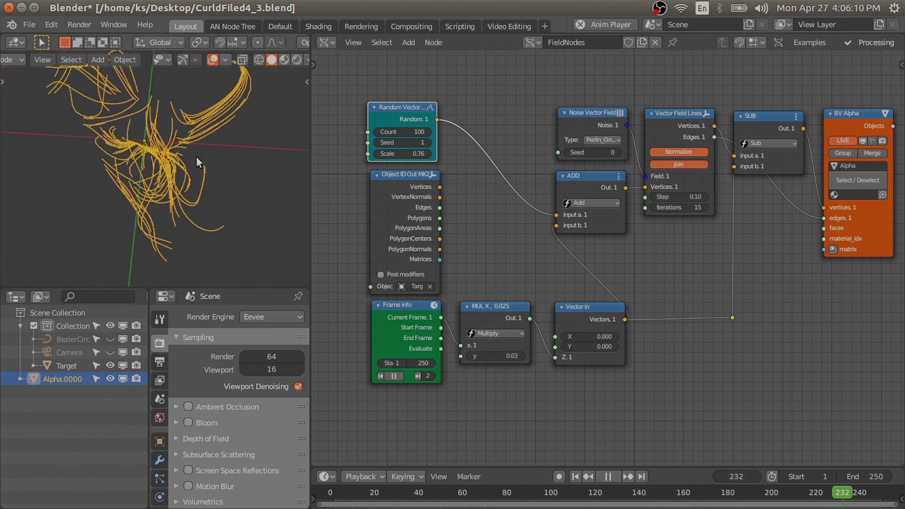
key(KP_7)
Step: Reduce the random scale to 0.42 and count to 70, then save
drag(421, 150, 405, 150)
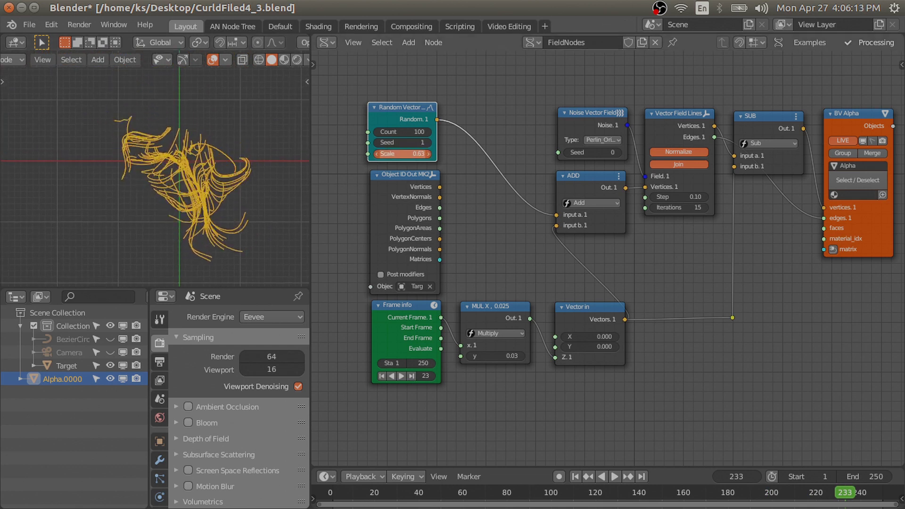
key(space)
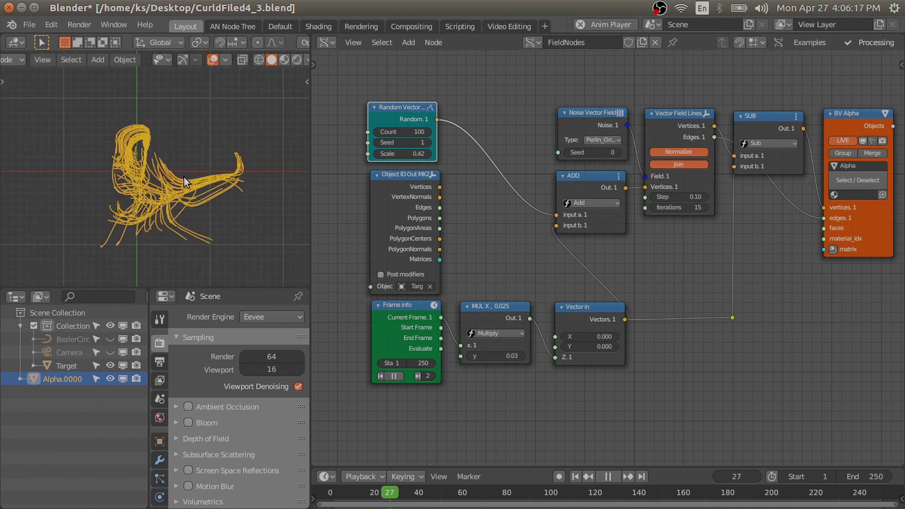
scroll(184, 176, up, 2)
key(space)
text(70)
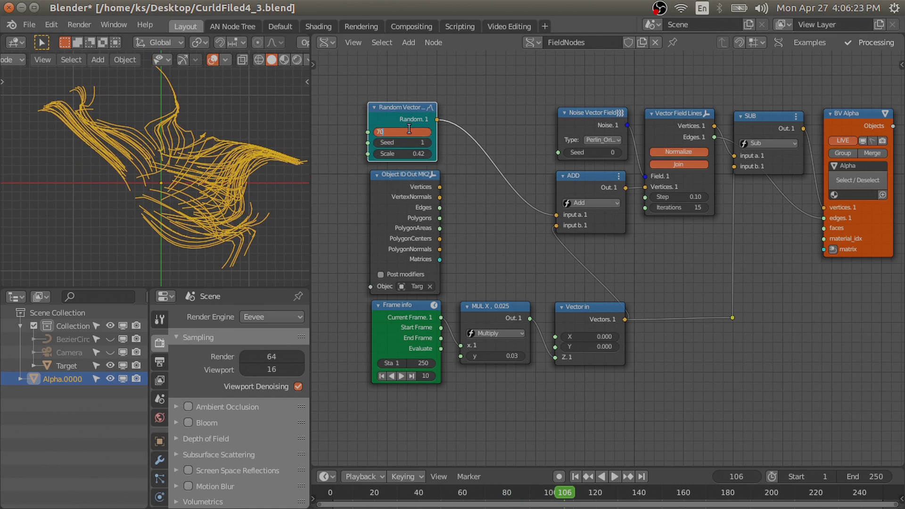
key(Return)
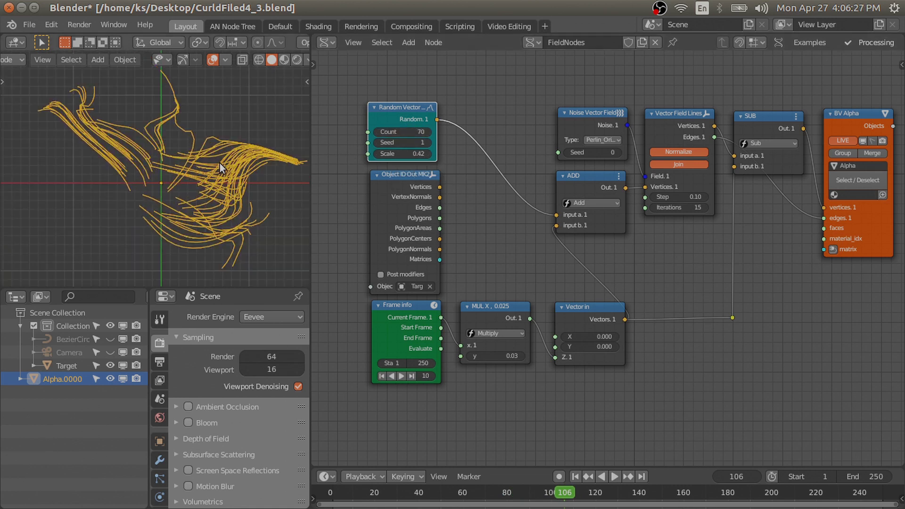
shift+middle_drag(220, 163, 195, 163)
key(ctrl+s)
Step: Create a new Animation Nodes tree containing a Mesh Object Input node
click(330, 42)
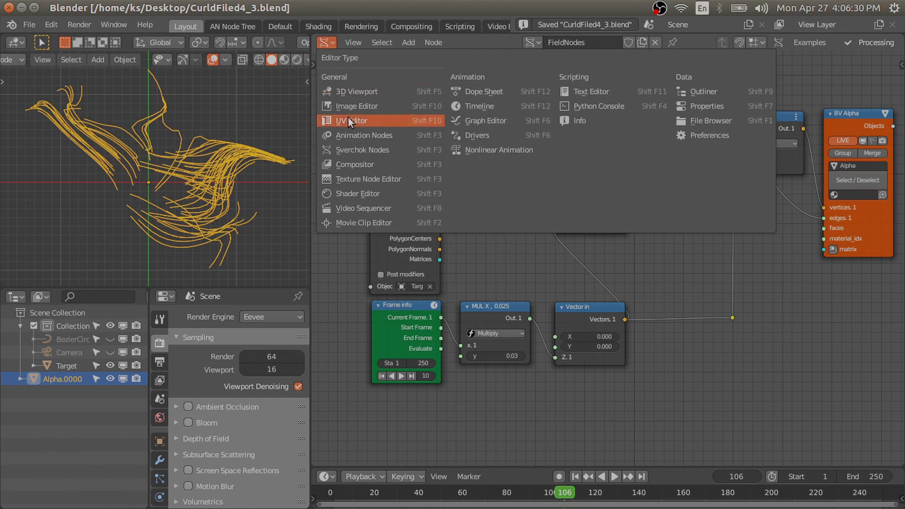
click(348, 135)
click(597, 40)
text(Spline To Mesh)
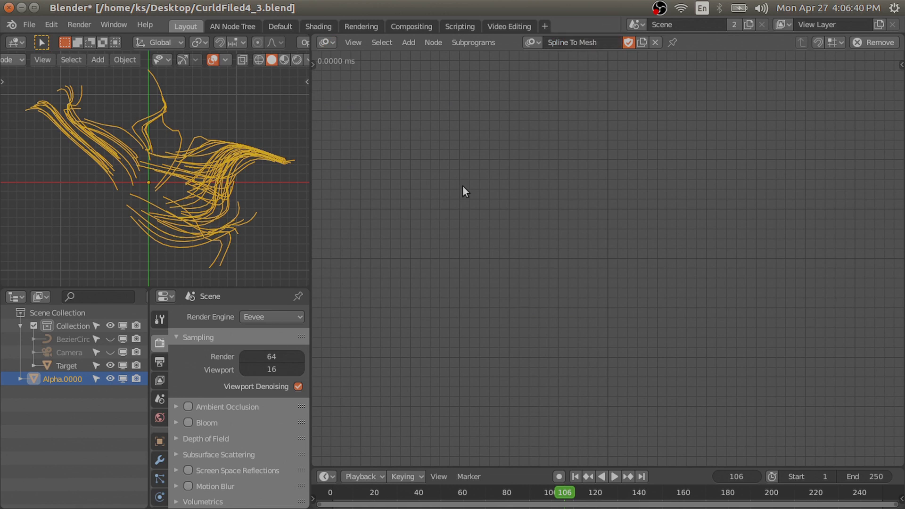
key(shift+a)
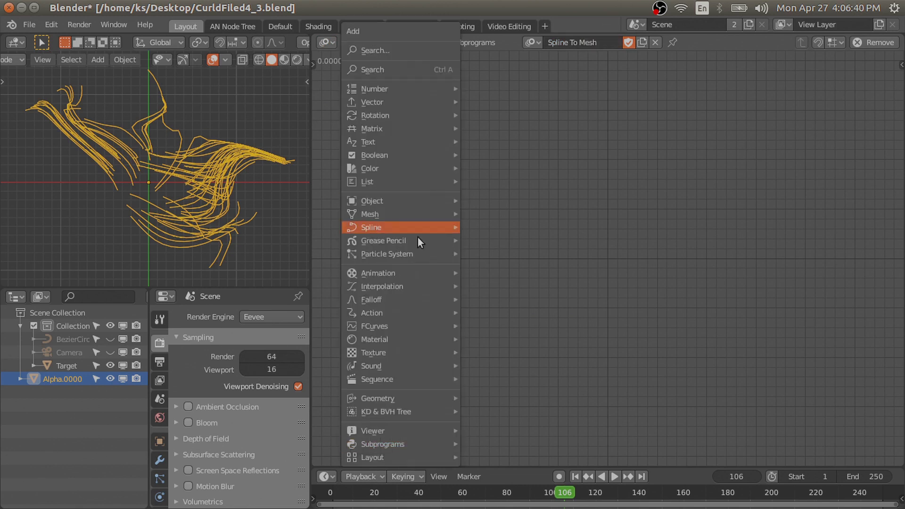
click(493, 214)
click(429, 203)
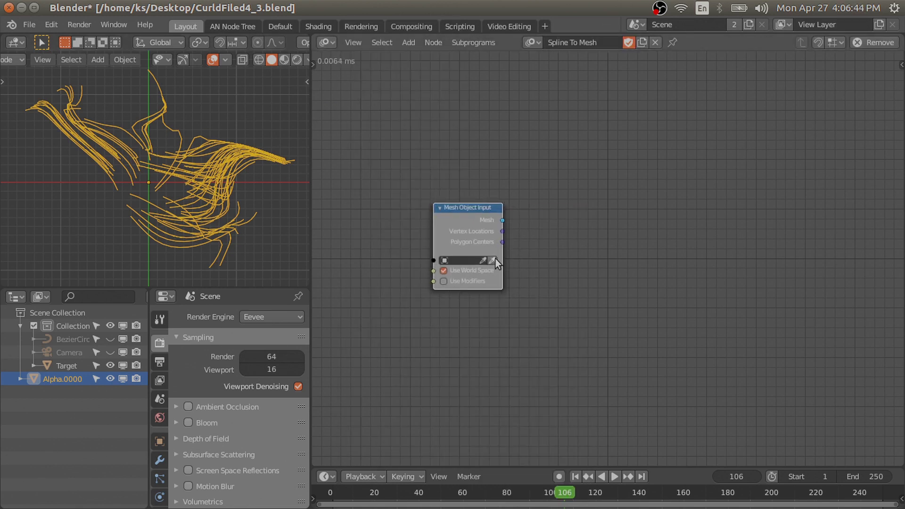
Step: Add a Splines from Edges node beside the Mesh Object Input node
scroll(540, 233, up, 3)
key(shift+a)
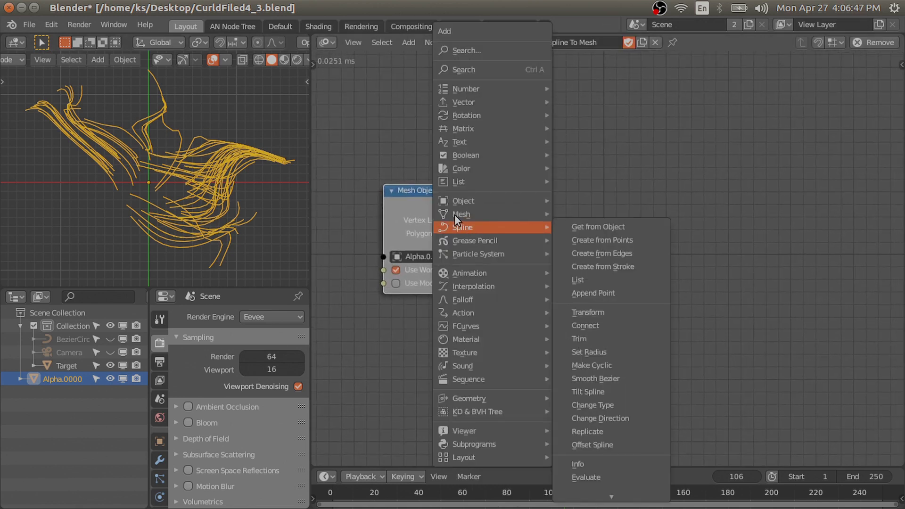
click(594, 254)
click(553, 189)
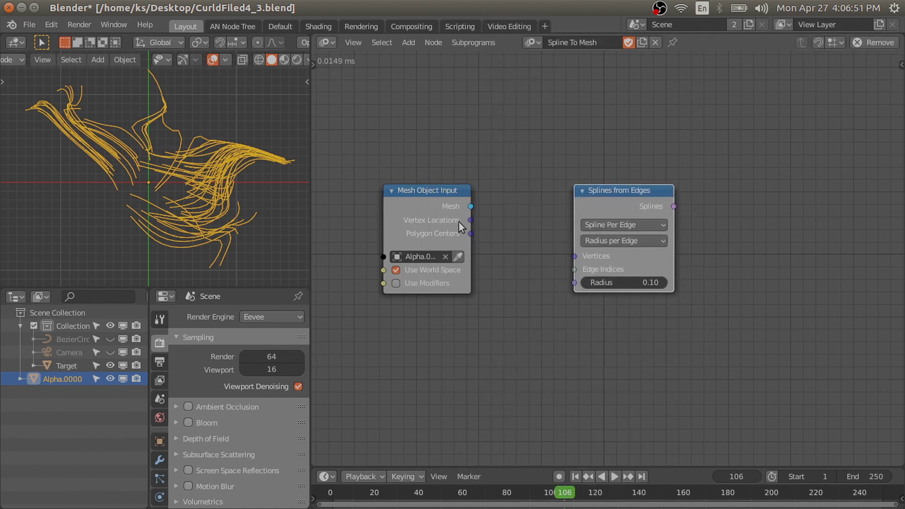
Step: Expose Mesh Object Input's Edge Indices output and link it into Splines from Edges
key(n)
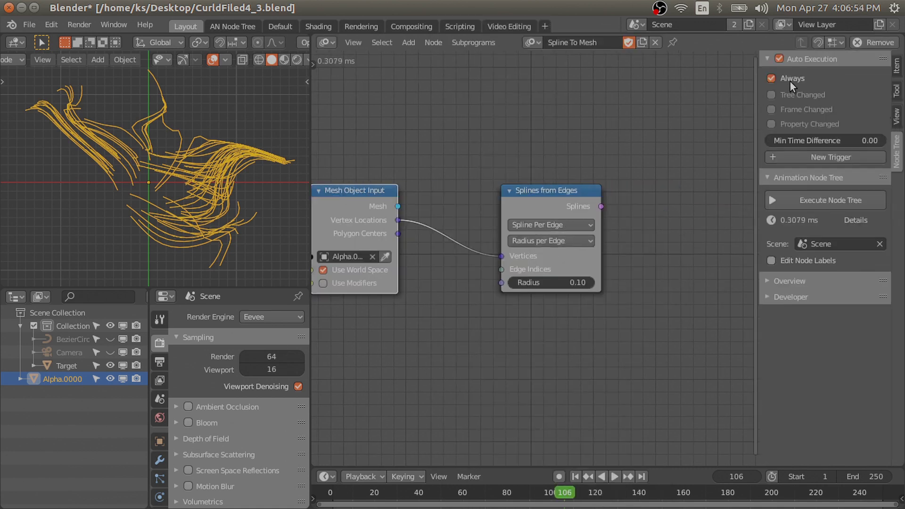
click(897, 66)
click(876, 160)
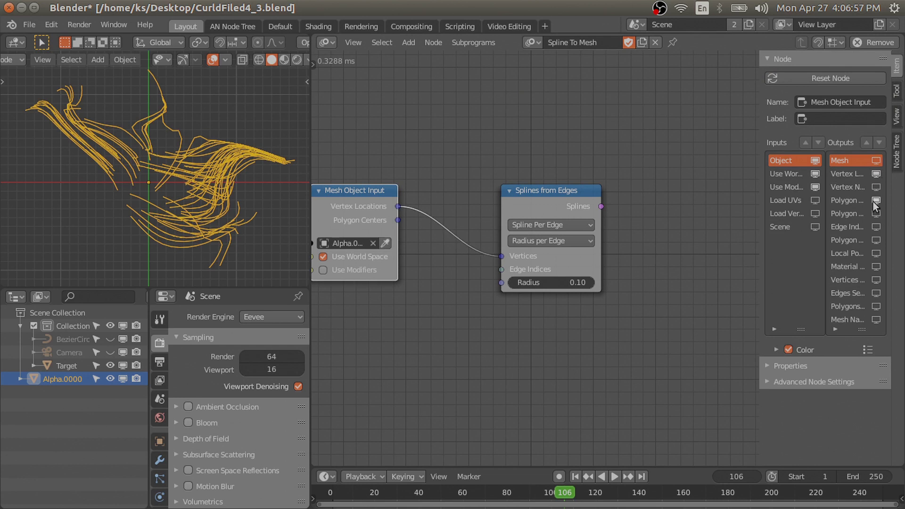
click(876, 199)
click(876, 227)
key(n)
drag(576, 268, 506, 267)
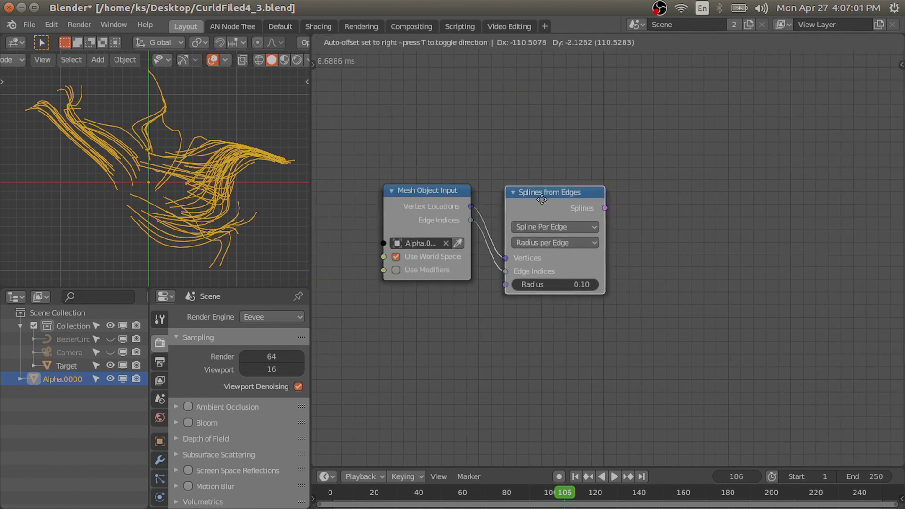
middle_drag(506, 268, 460, 267)
Step: Add a Curve Object Output node writing to a new curve object Target.001
key(shift+a)
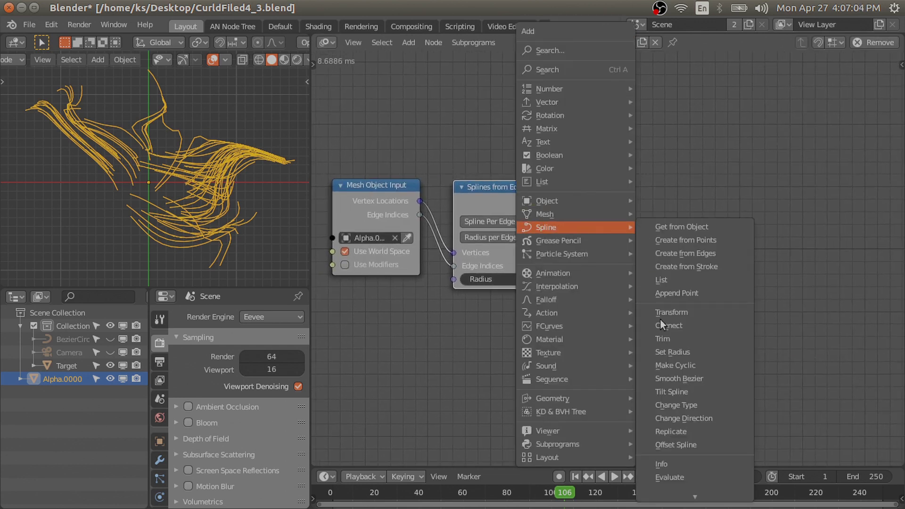
click(679, 483)
click(748, 182)
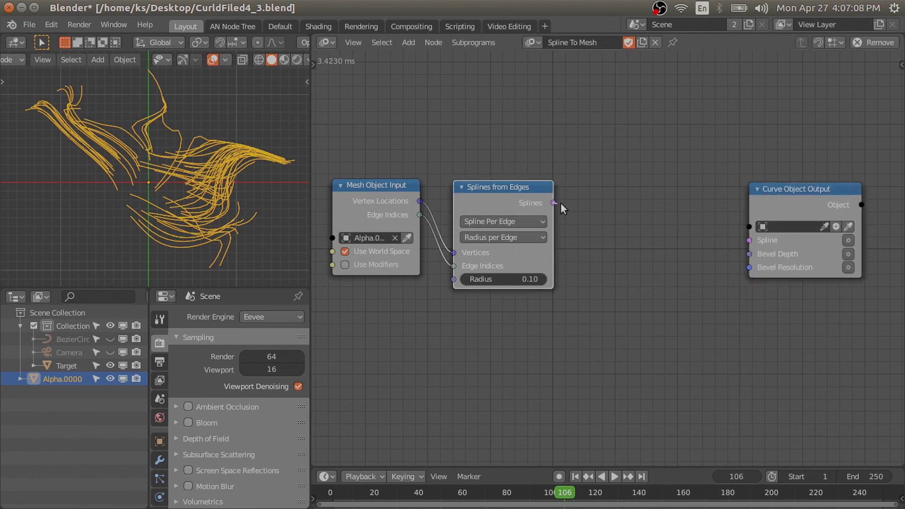
click(836, 226)
Step: Insert Change Spline Type set to Bezier and Smooth Bezier Spline before the output
key(shift+a)
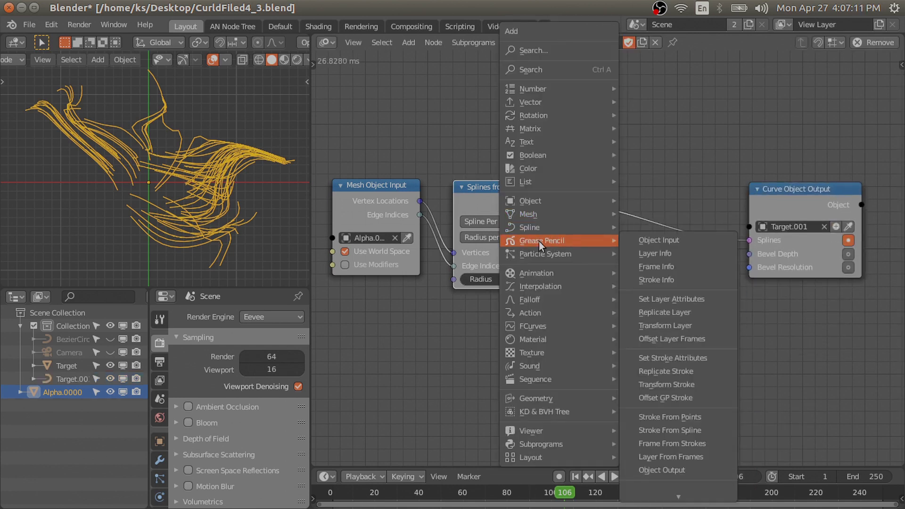
click(683, 404)
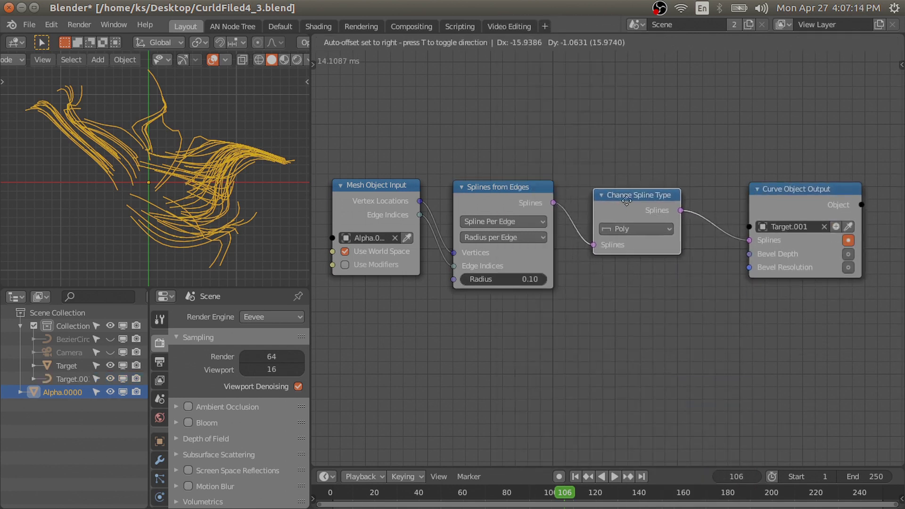
click(619, 198)
click(612, 235)
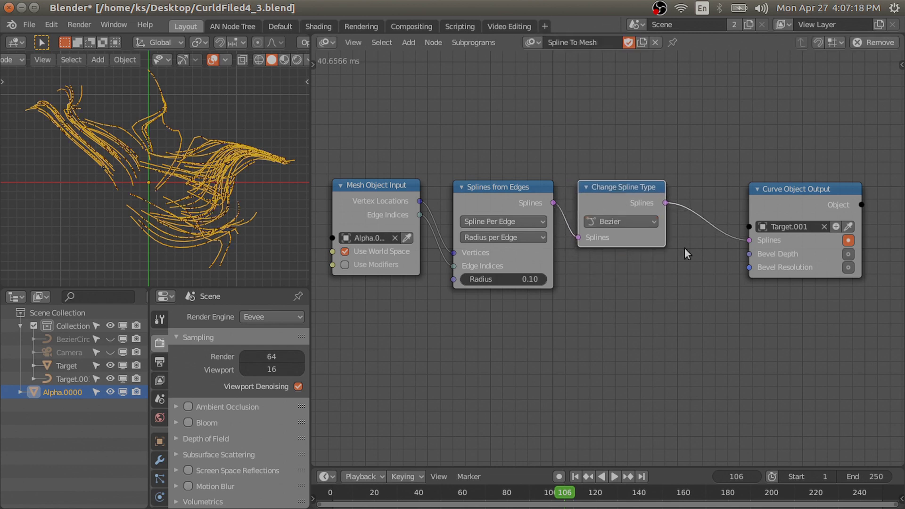
key(shift+a)
click(783, 409)
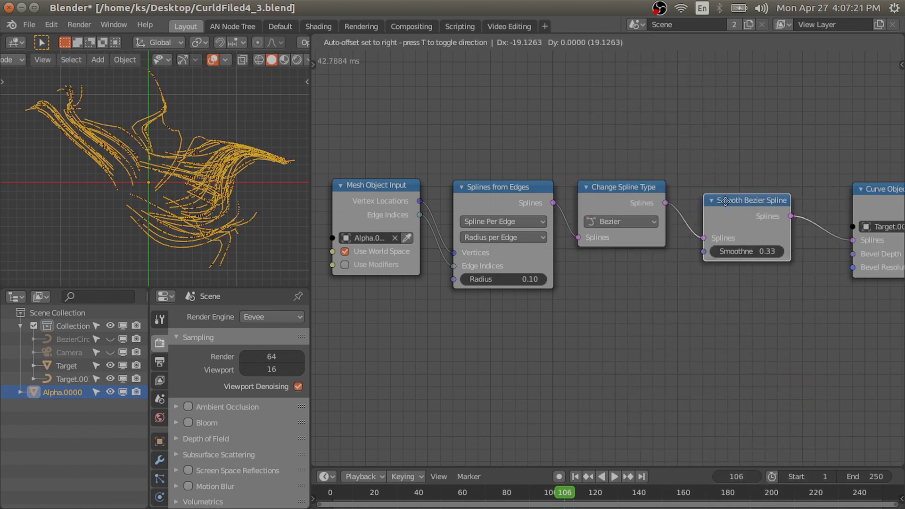
click(692, 194)
drag(867, 193, 817, 193)
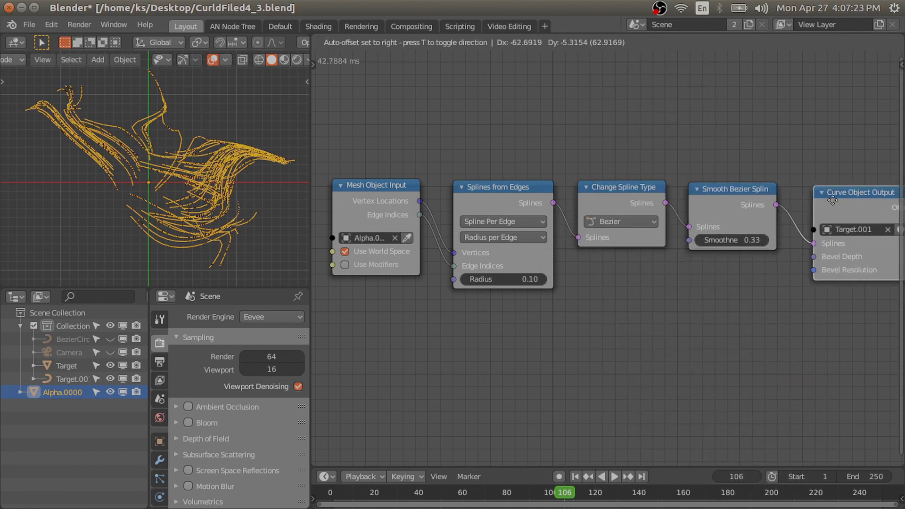
Step: Hide Alpha.0000 from viewport and render, and select Target.001
click(110, 392)
click(136, 392)
click(194, 219)
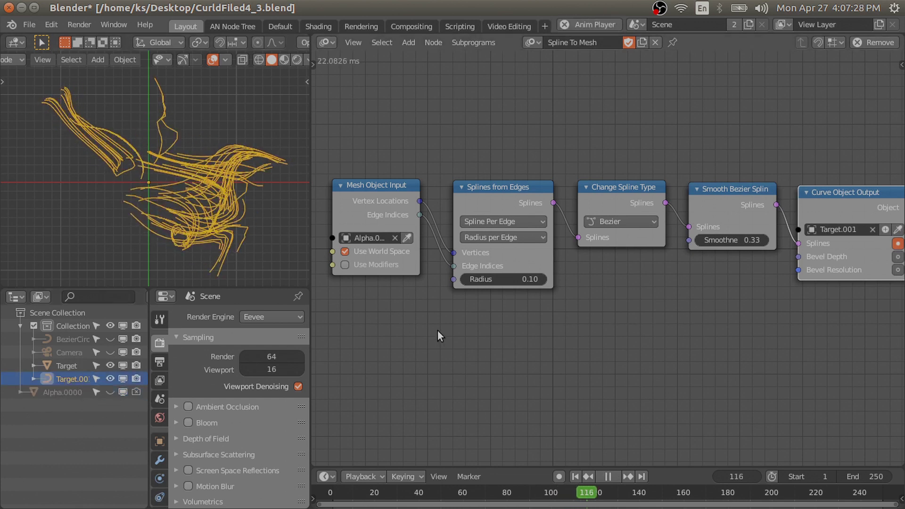
Step: Enable Bevel Depth on Curve Object Output and set it to 0.03
middle_drag(637, 318, 563, 310)
click(825, 249)
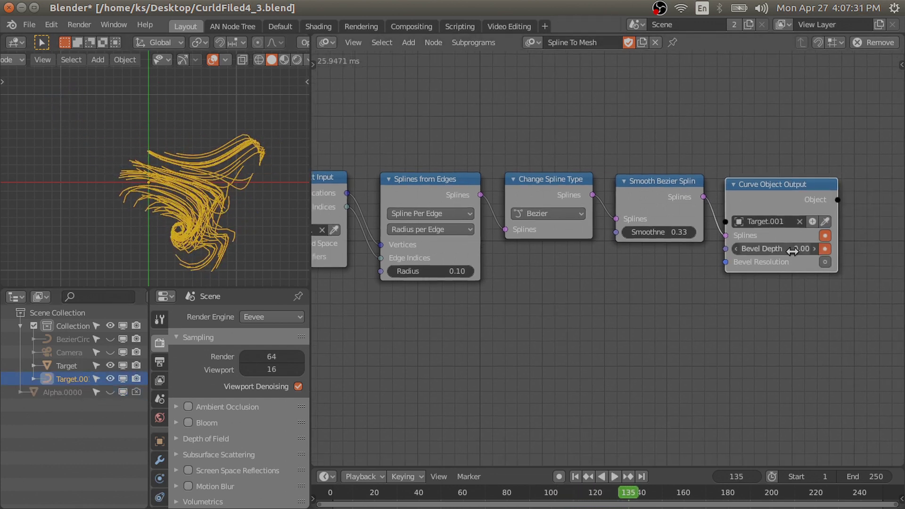
click(786, 250)
text(0.03)
key(Return)
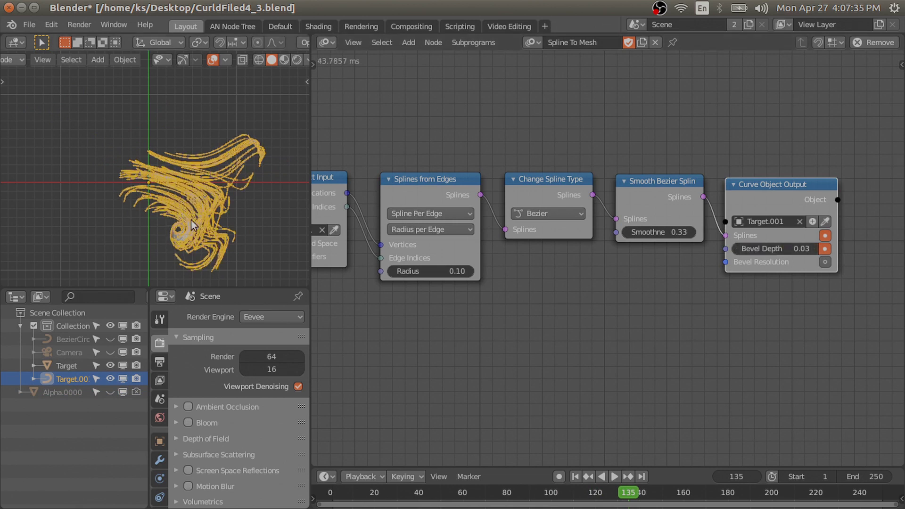
Step: View through the camera in Material Preview with overlays hidden, and save the file
key(alt+a)
key(KP_0)
key(z)
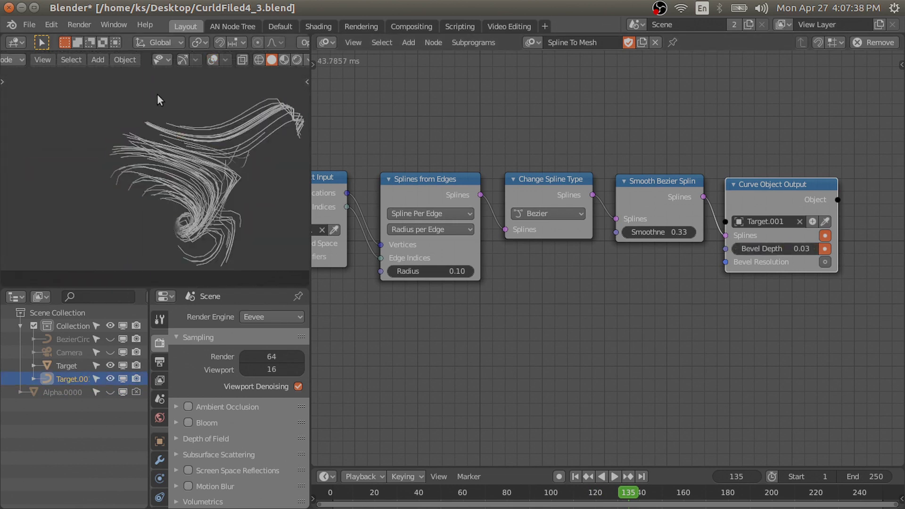
key(z)
click(178, 52)
key(ctrl+s)
Step: Give Target.001 a new material whose shader is an Emission node
click(315, 27)
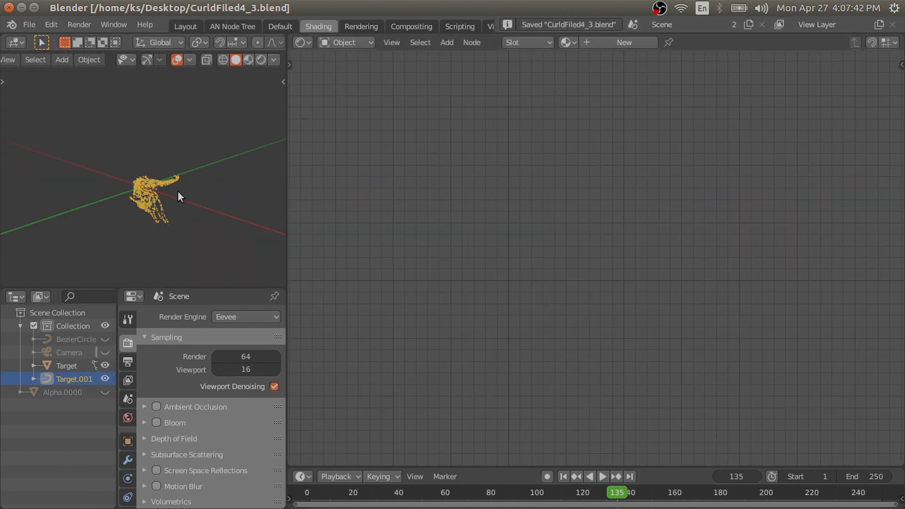
key(z)
click(137, 82)
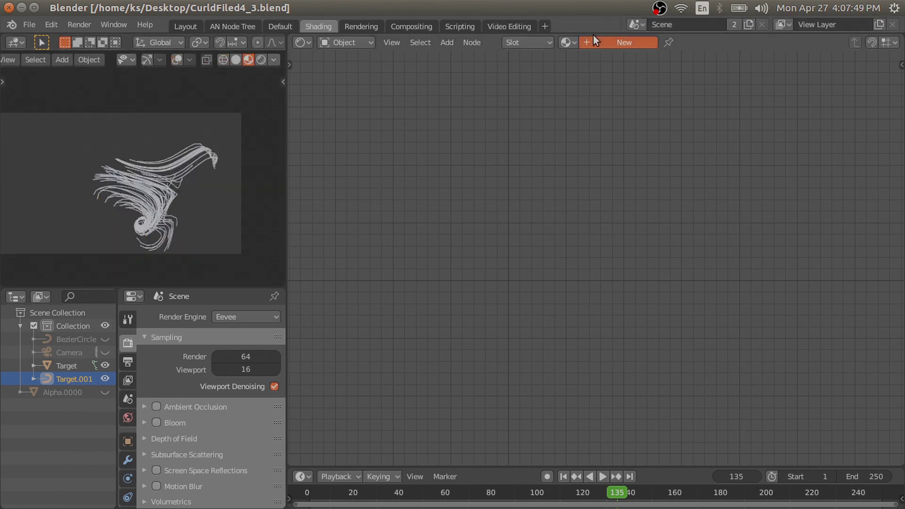
click(624, 42)
key(shift+s)
mouse_move(575, 124)
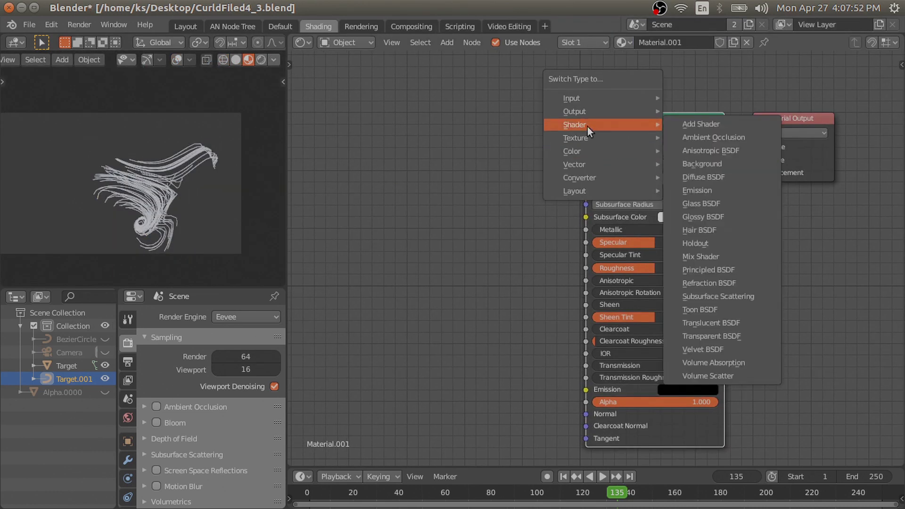
click(725, 190)
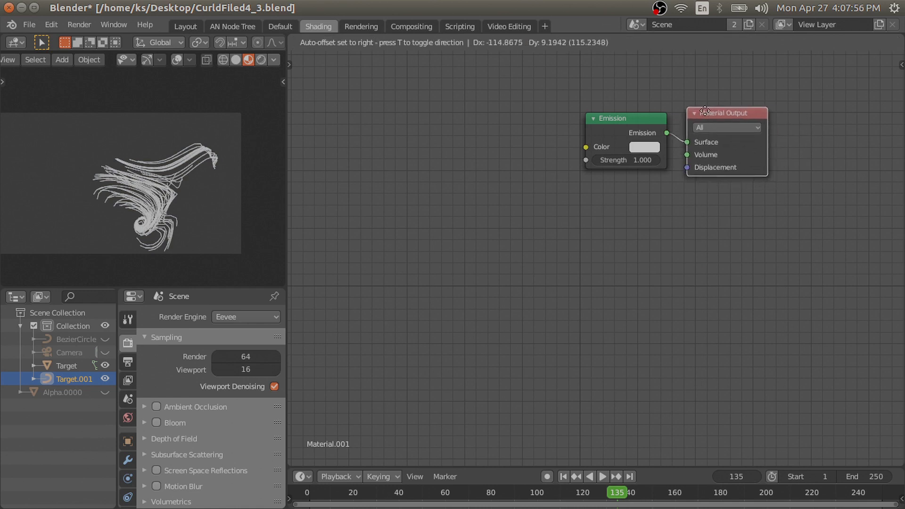
drag(606, 130, 674, 133)
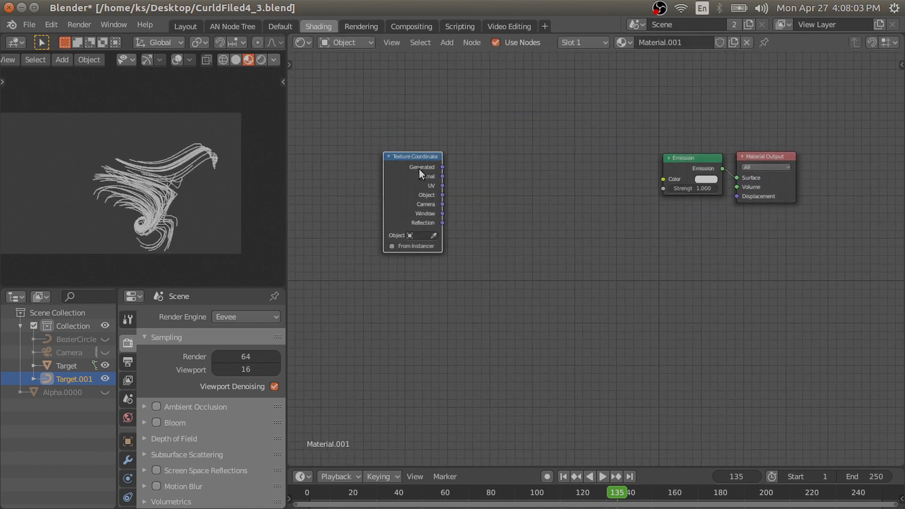
Step: Route Separate RGB's R channel through a ColorRamp into the Emission colour
scroll(419, 168, up, 1)
key(shift+a)
click(538, 219)
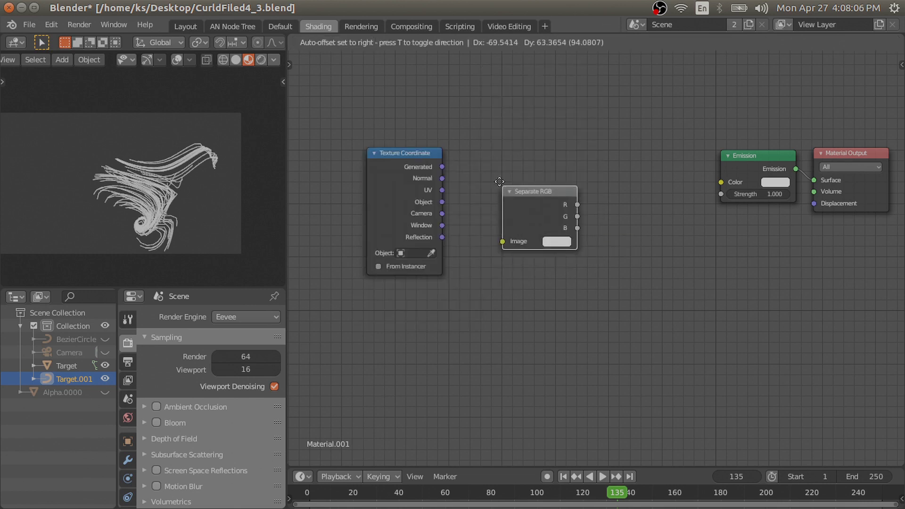
key(shift+a)
mouse_move(555, 203)
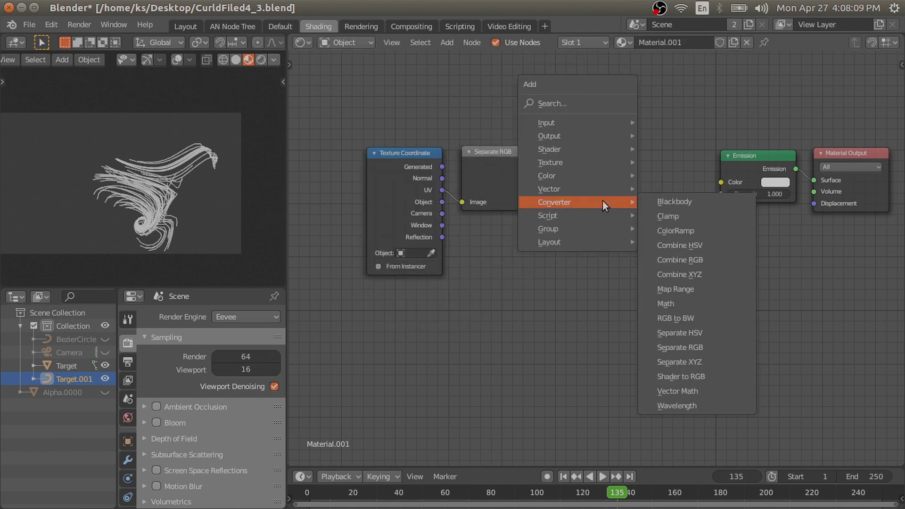
click(708, 231)
click(561, 146)
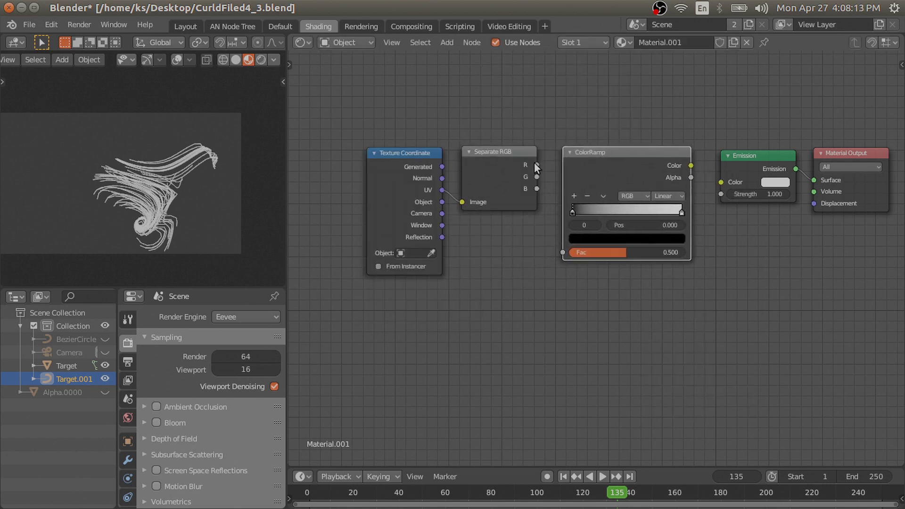
drag(537, 164, 563, 252)
drag(690, 165, 721, 182)
scroll(709, 188, up, 1)
scroll(709, 195, up, 2)
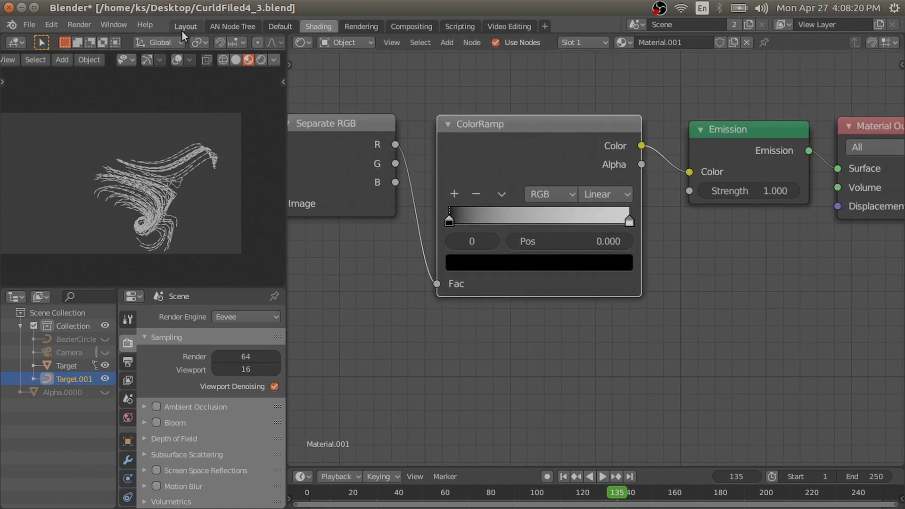
scroll(159, 174, up, 5)
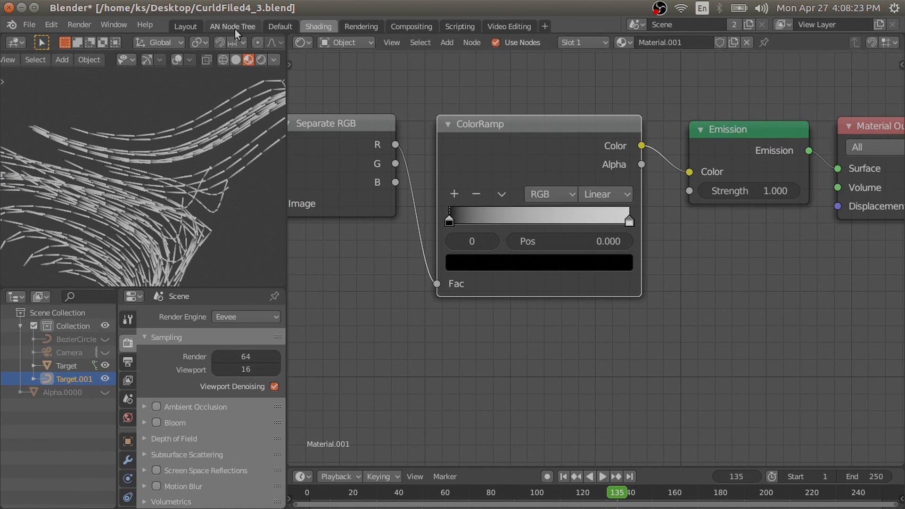
Step: Set Splines from Edges to Spline Per Branch and save the file
click(185, 27)
scroll(562, 216, up, 2)
click(385, 212)
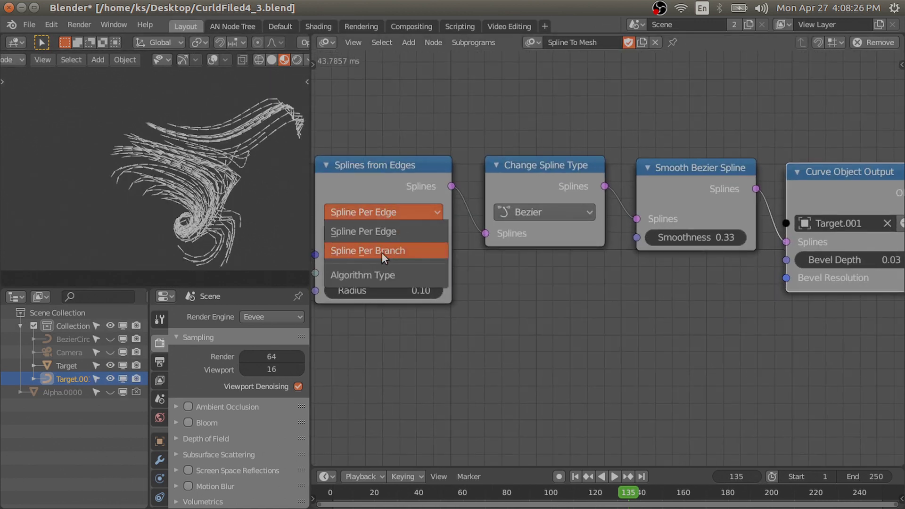
click(404, 252)
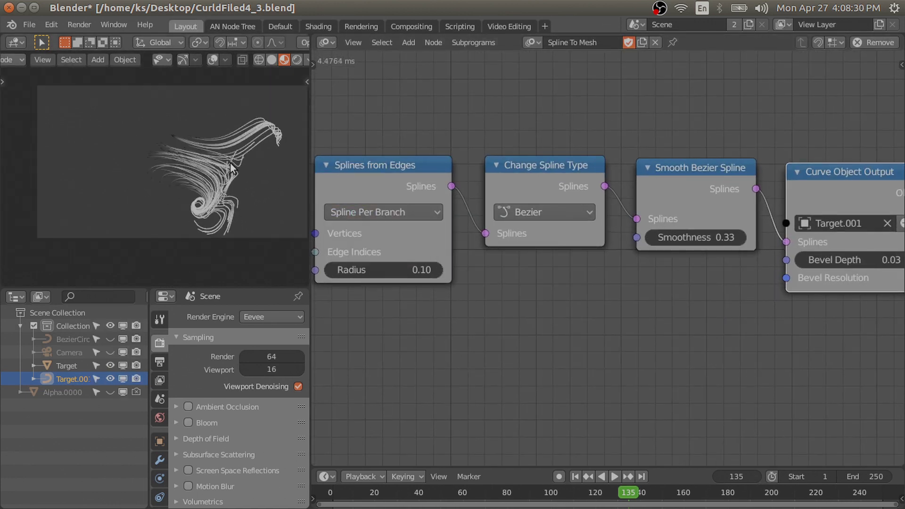
key(ctrl+s)
Step: Push the ColorRamp black stop right toward 0.777 and raise the Emission Strength
click(318, 26)
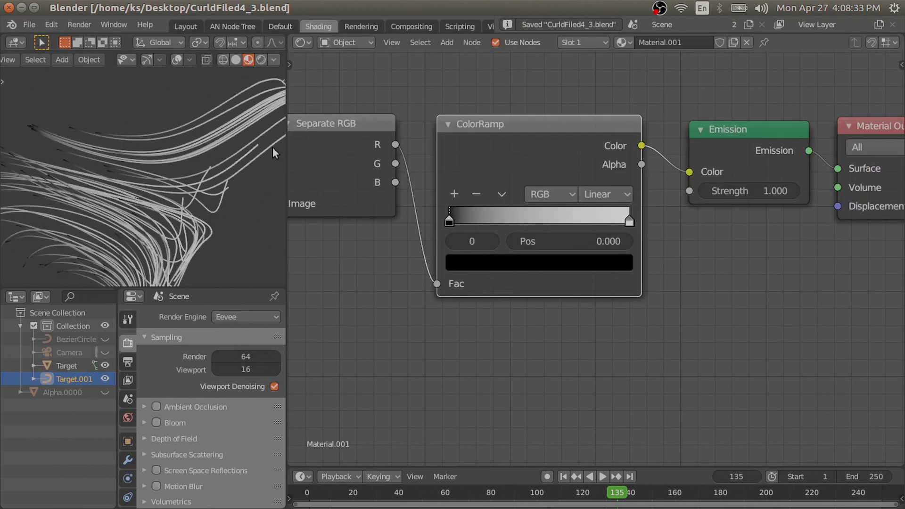
drag(467, 217, 641, 224)
scroll(785, 211, down, 1)
middle_drag(785, 211, 672, 206)
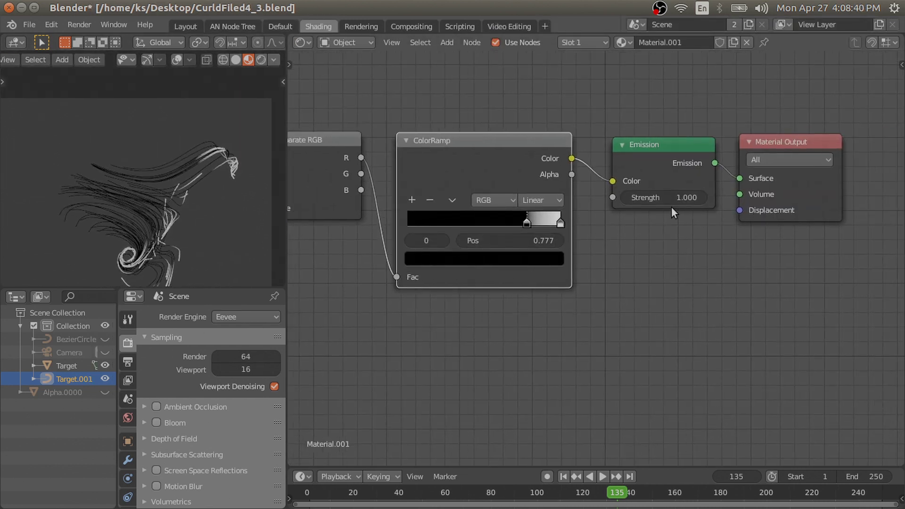
drag(671, 198, 754, 198)
click(661, 198)
text(26.7)
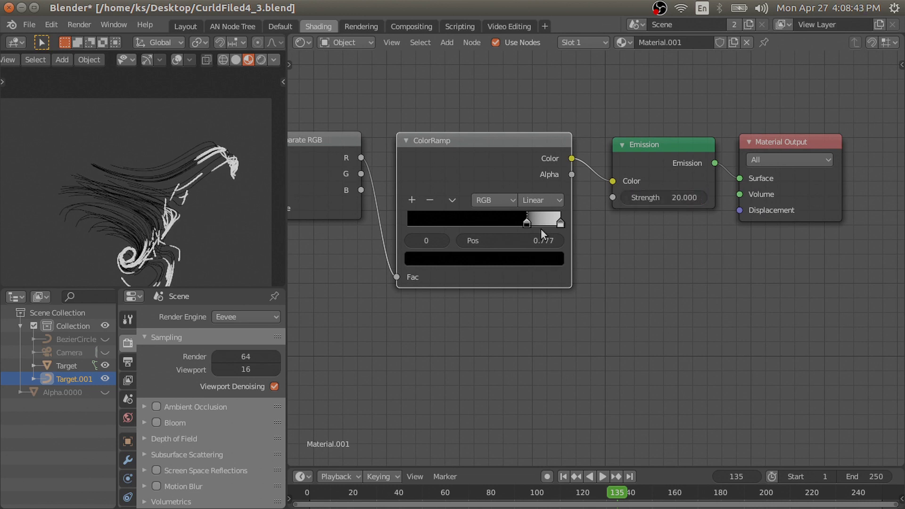
Step: Colour the white ramp stop orange, enable Bloom, and preview at frame 50
click(553, 221)
click(531, 253)
mouse_move(466, 127)
mouse_down()
mouse_move(462, 149)
mouse_move(453, 147)
mouse_up()
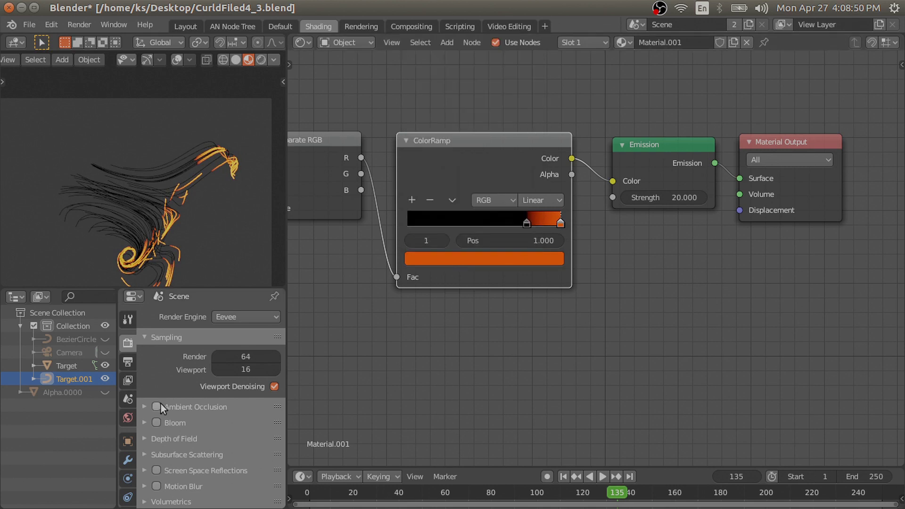
click(157, 422)
click(524, 258)
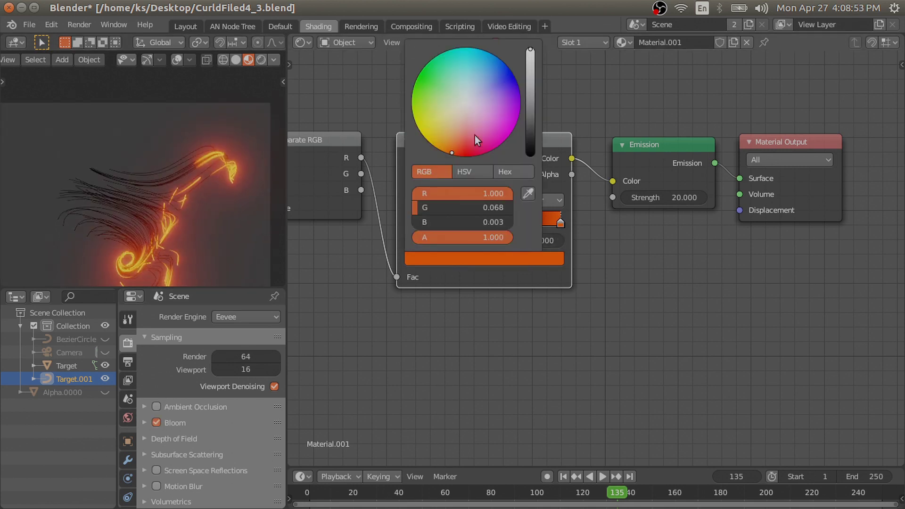
drag(451, 153, 453, 149)
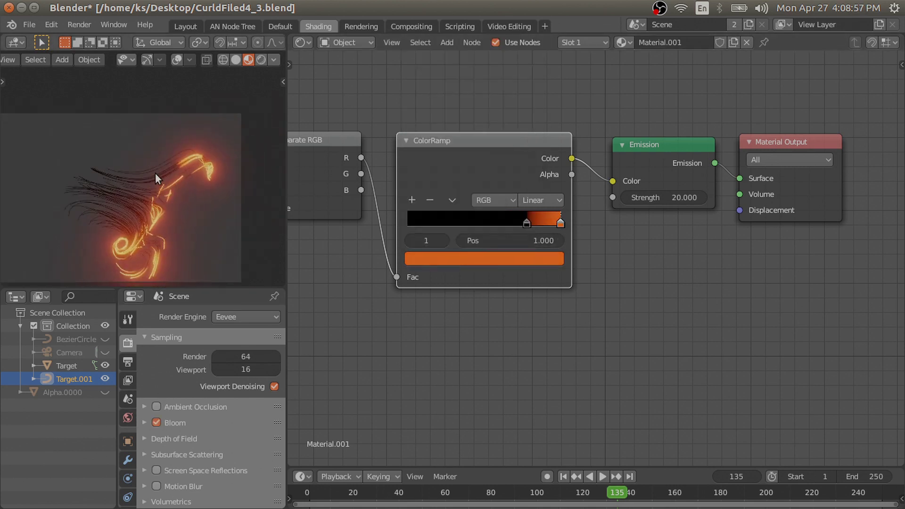
click(422, 493)
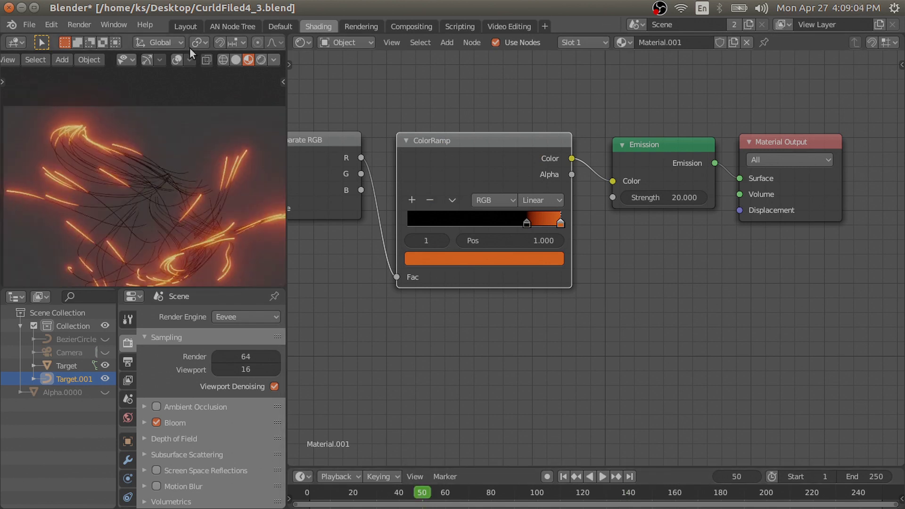
click(186, 27)
text(0.05)
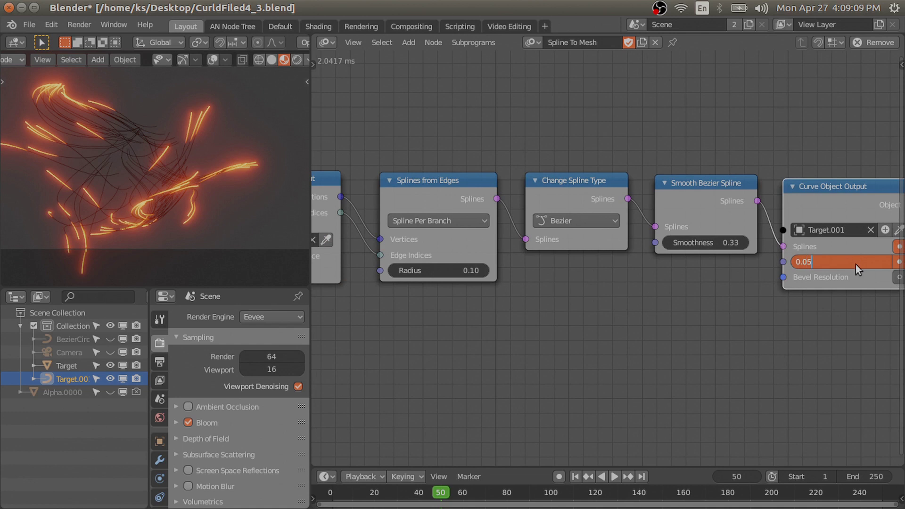
Step: Confirm Bevel Depth 0.05, show frame 29 in Solid shading, and save the file
key(Return)
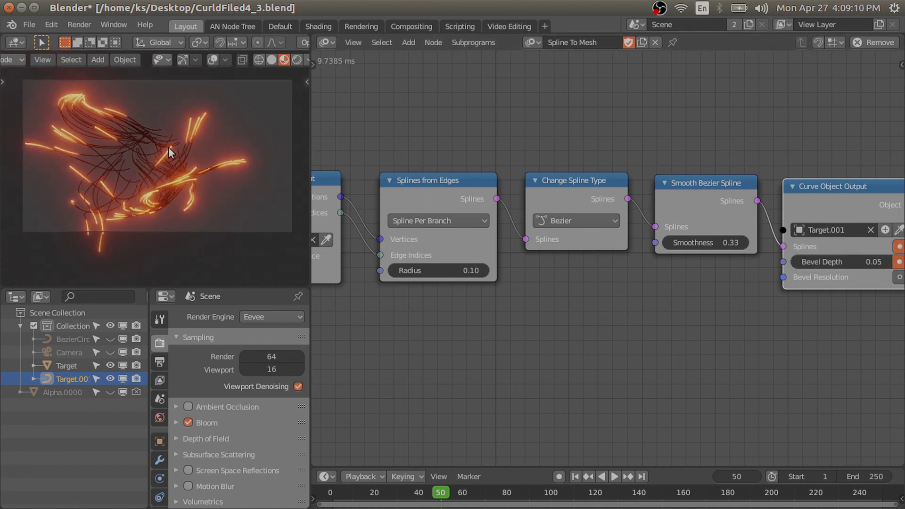
click(394, 493)
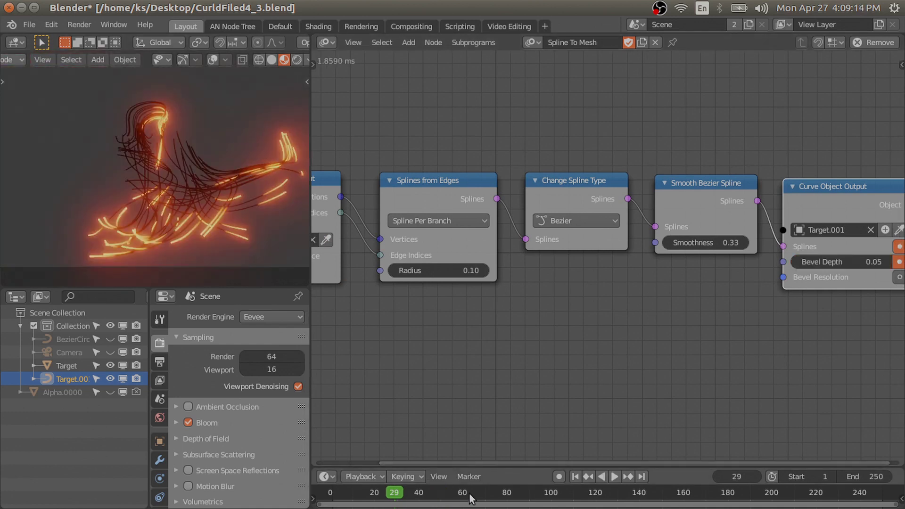
key(z)
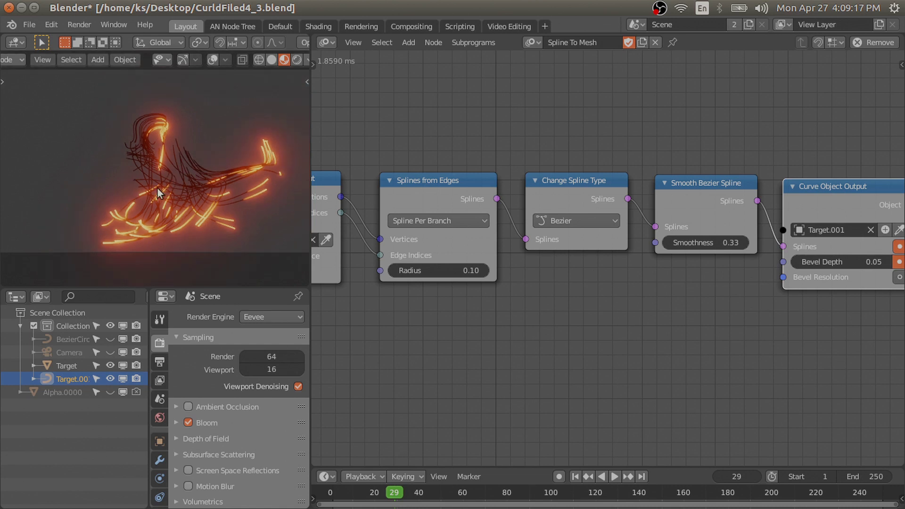
click(252, 191)
key(ctrl+s)
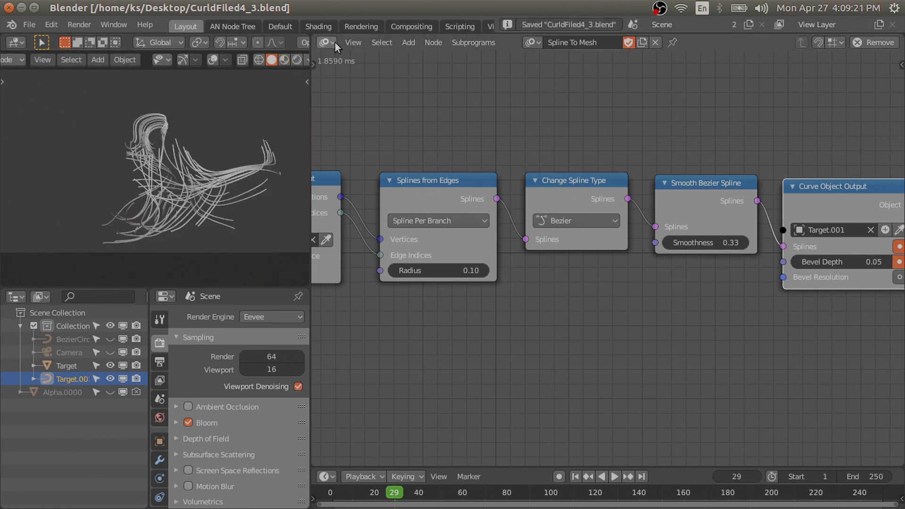
click(330, 42)
click(355, 149)
Step: Open the FieldNodes tree and link Object ID Out vertices into ADD
click(556, 41)
click(579, 66)
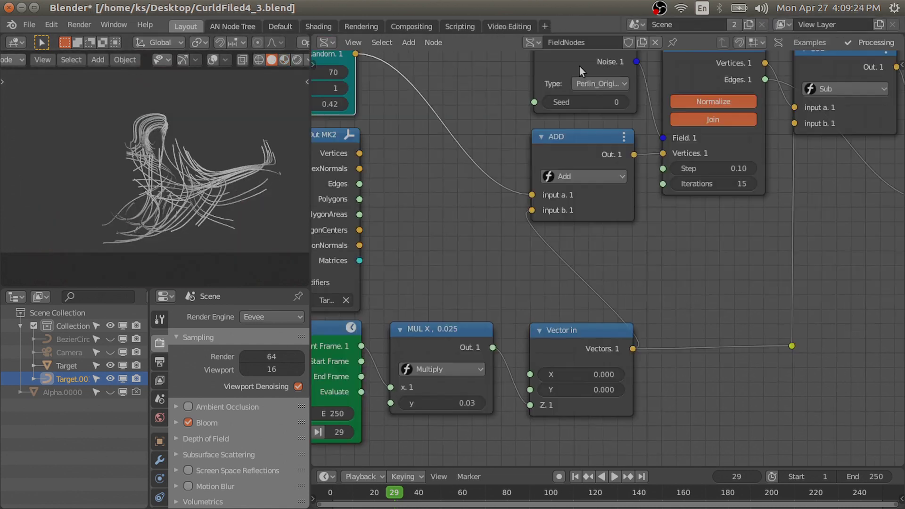
scroll(579, 93, down, 2)
drag(465, 161, 567, 191)
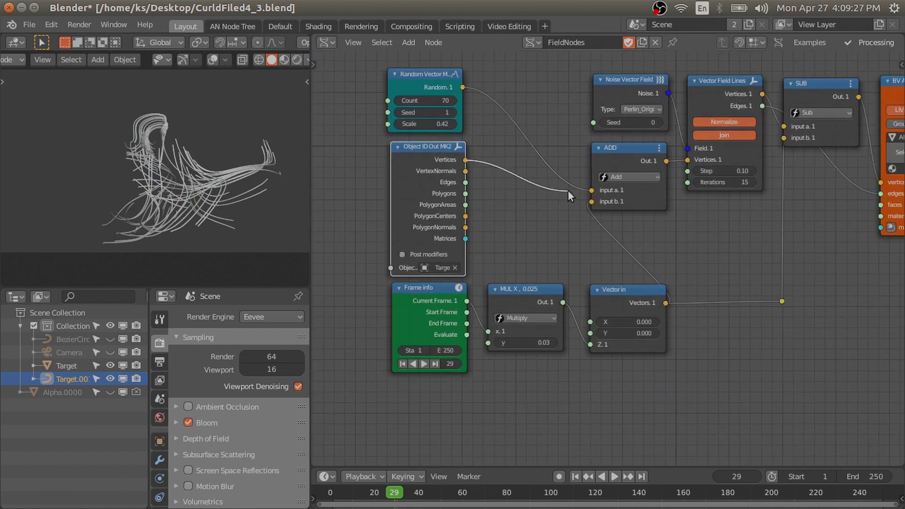
Step: Preview the flow curves in rendered shading, play the animation, and view through the camera
key(z)
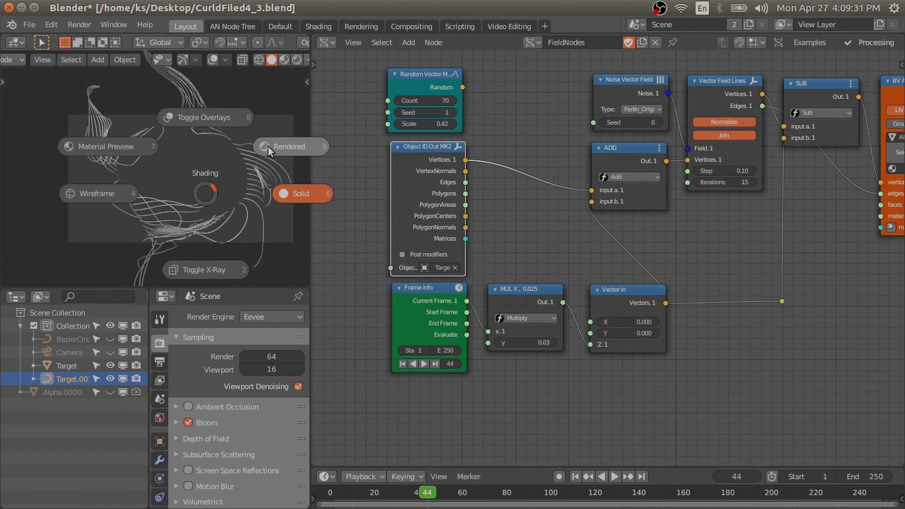
click(275, 147)
mouse_move(260, 160)
middle_down()
mouse_move(126, 189)
mouse_move(258, 117)
mouse_move(58, 118)
mouse_move(172, 154)
middle_up()
key(z)
mouse_move(265, 211)
middle_down()
mouse_move(179, 148)
mouse_move(177, 189)
middle_up()
key(space)
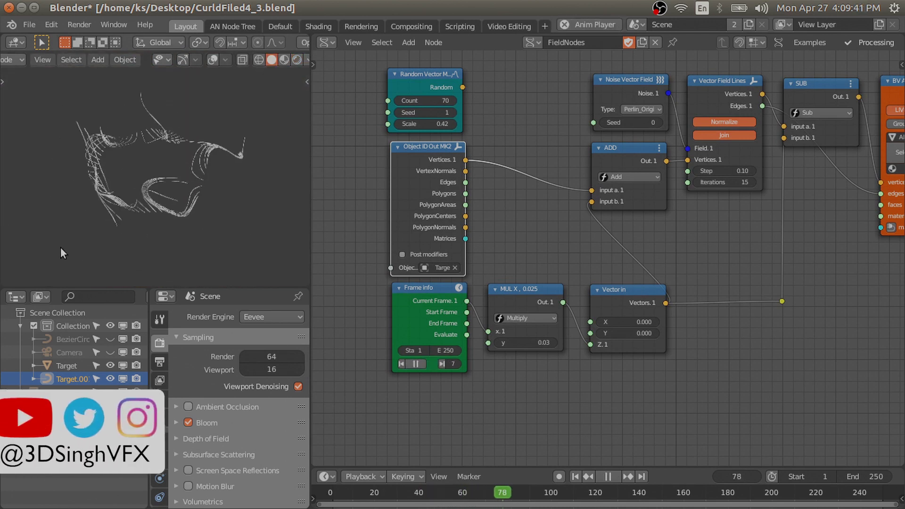
key(space)
key(z)
mouse_move(245, 149)
middle_down()
mouse_move(201, 231)
mouse_move(196, 186)
middle_up()
key(KP_0)
Step: Set the Viewport Input factor to 25 in the sidebar
key(n)
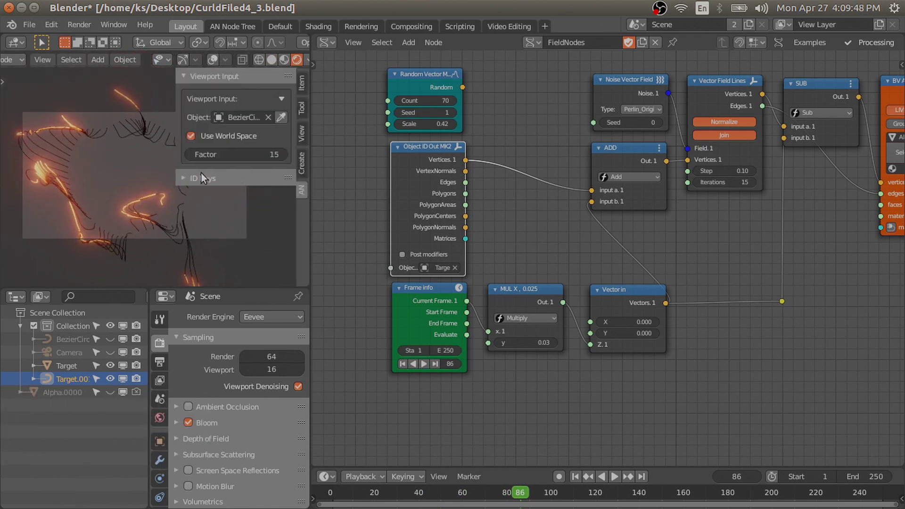
click(243, 152)
text(25)
key(Return)
key(n)
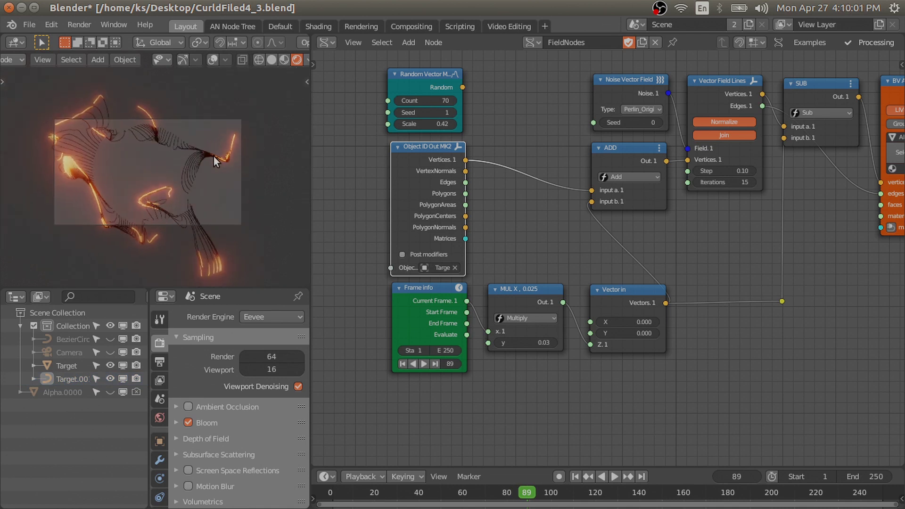
mouse_move(209, 149)
middle_down()
mouse_move(76, 137)
mouse_move(182, 114)
mouse_move(212, 134)
mouse_move(264, 141)
middle_up()
scroll(590, 213, down, 2)
scroll(591, 213, up, 2)
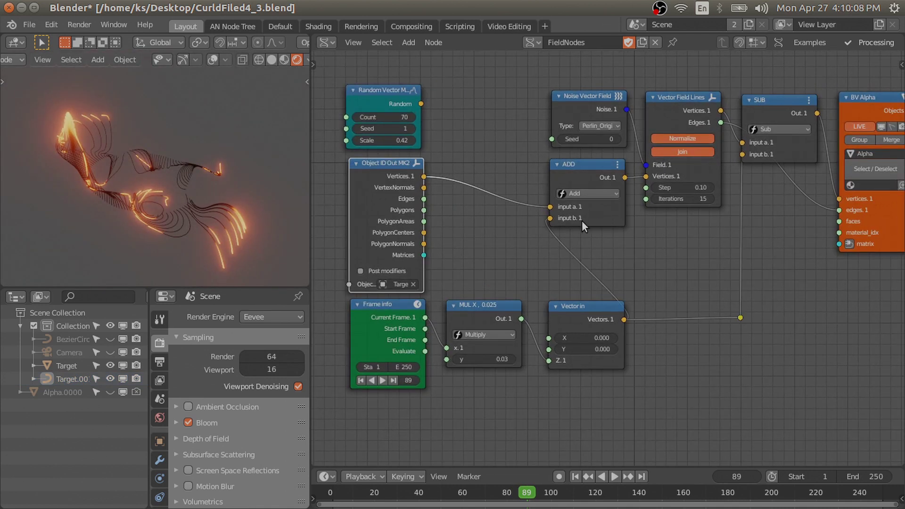
Step: Add a reroute point on the ADD link and feed it from Random Vector
shift+right_drag(468, 179, 469, 202)
drag(473, 191, 519, 177)
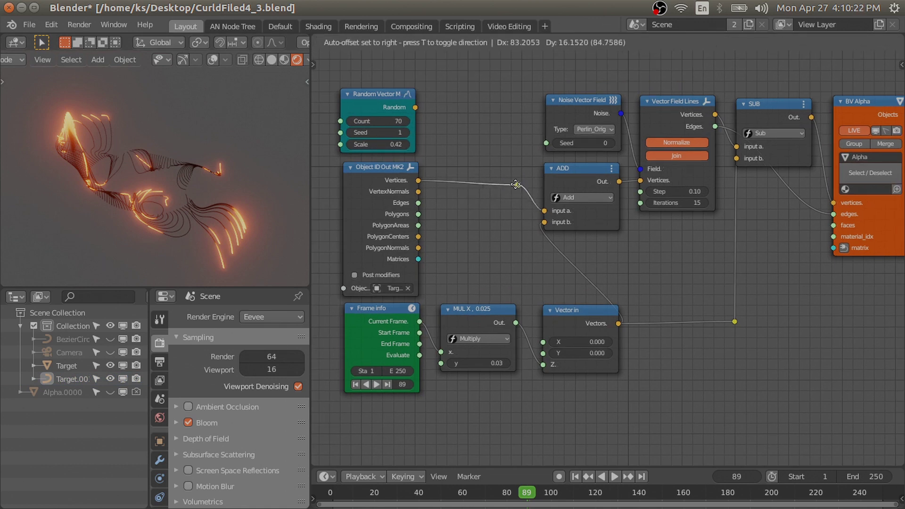
click(504, 182)
drag(415, 107, 505, 182)
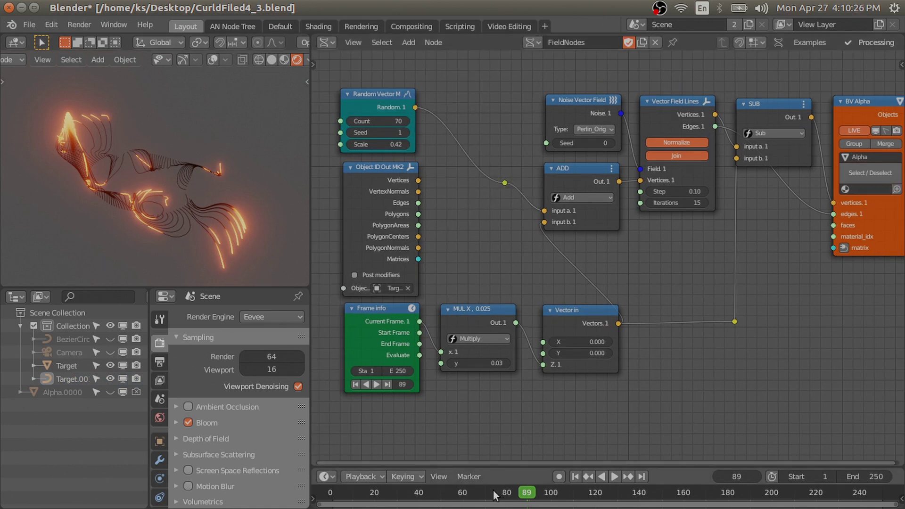
Step: Reconnect the reroute to Object ID Out vertices while playing the animation in Solid shading
key(space)
key(z)
click(269, 213)
click(470, 495)
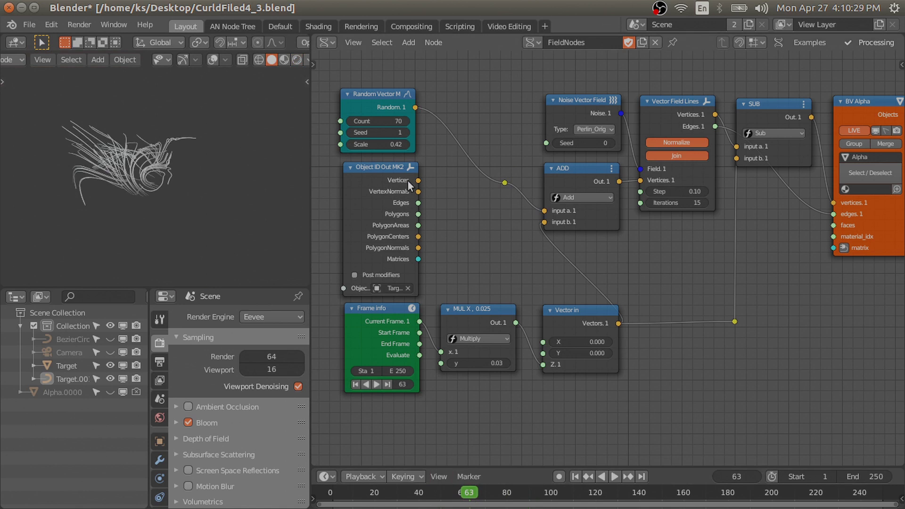
drag(418, 180, 505, 183)
click(417, 495)
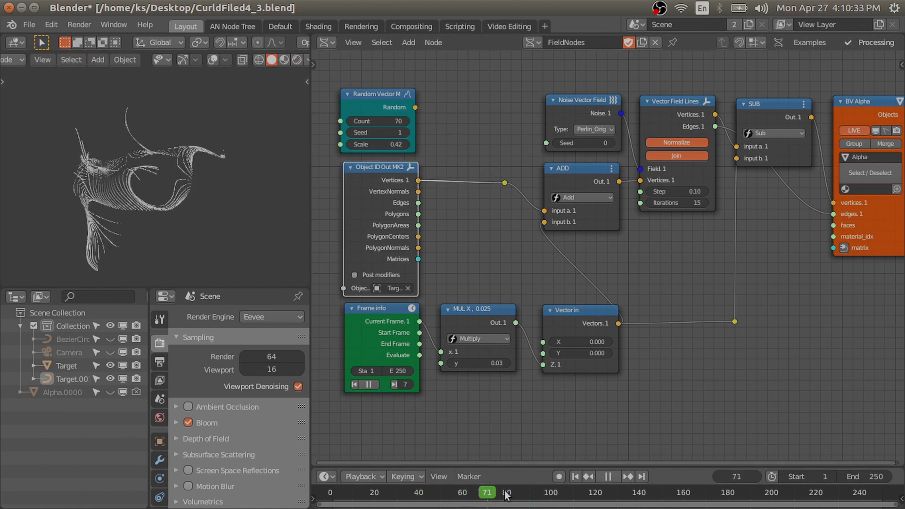
key(space)
middle_drag(688, 228, 673, 228)
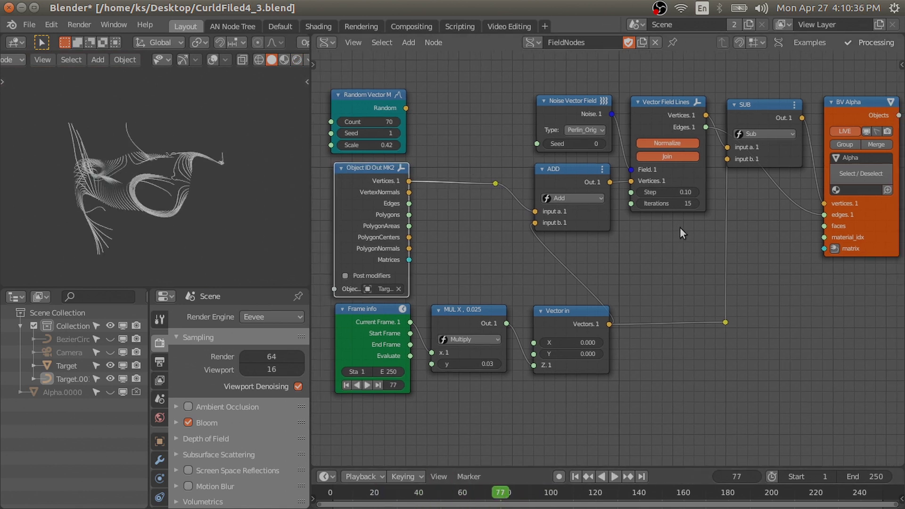